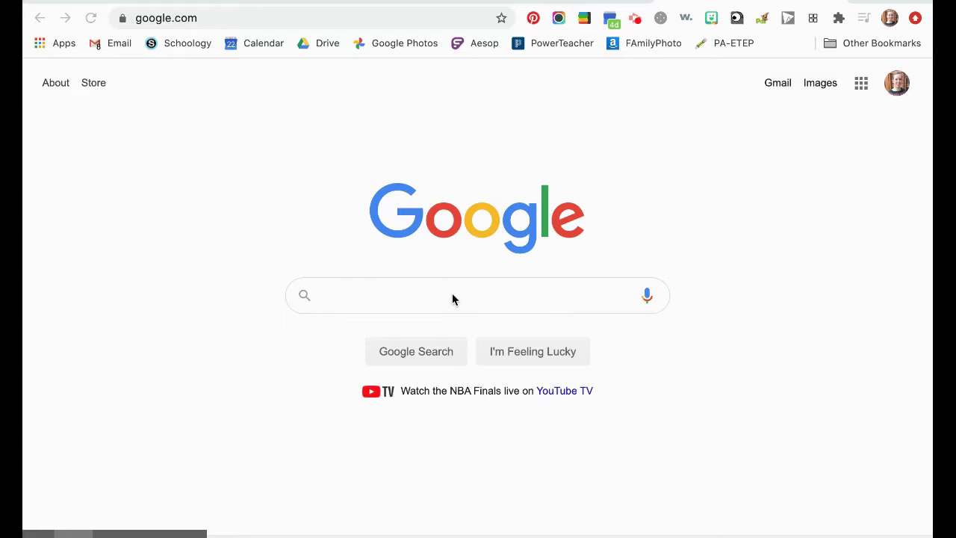
Search Google for 'google drawing' and open a blank drawing from the top Google Drawings result
text(google dra)
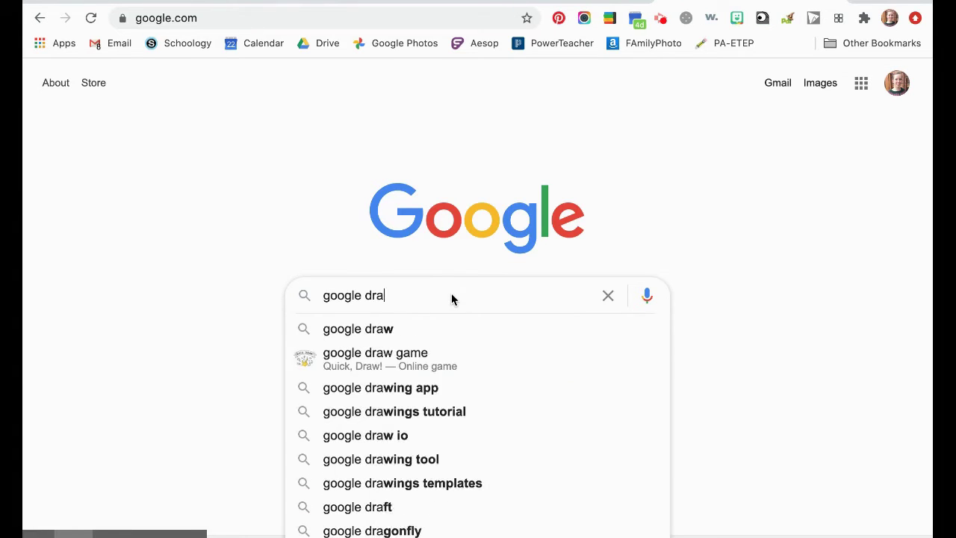
text(wing)
key(Return)
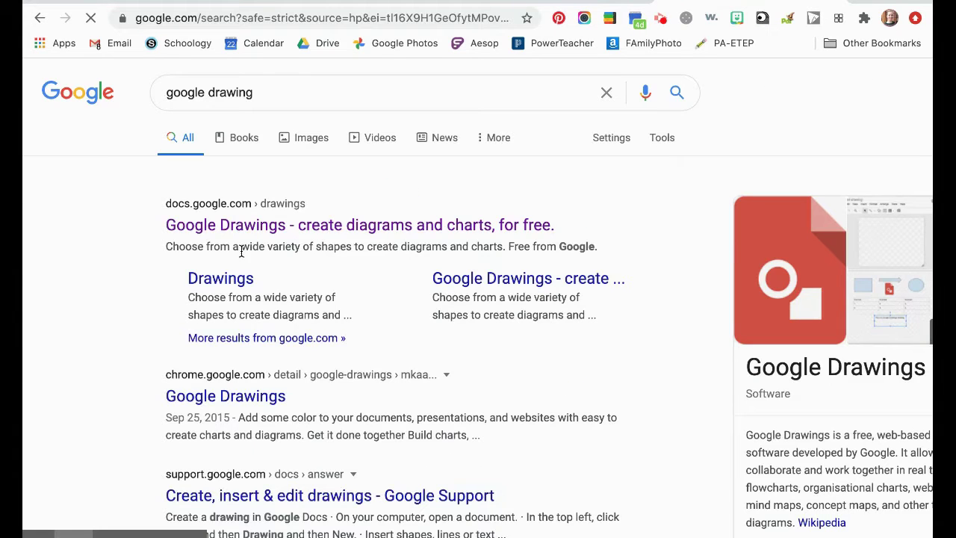
click(246, 225)
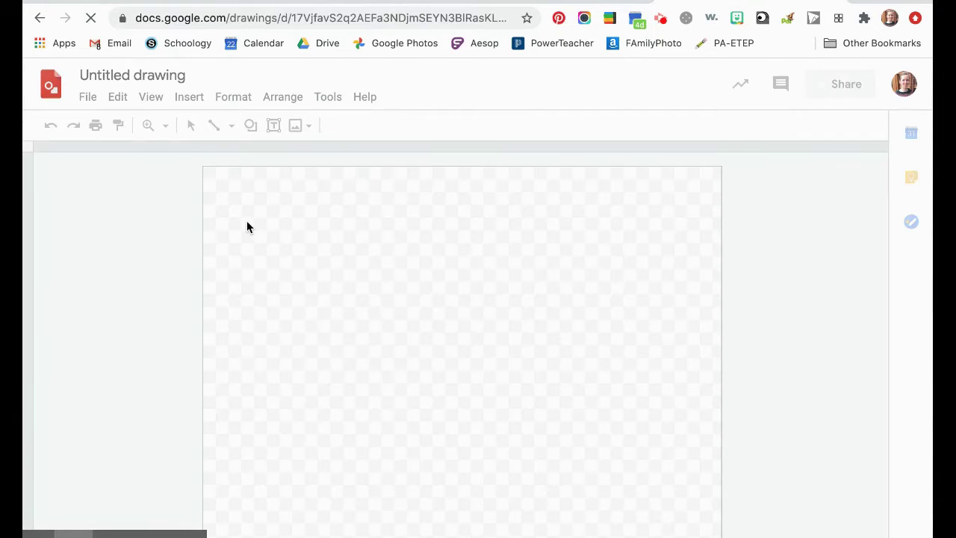
Use Page setup to apply a custom 8.5 × 5.5 inch page size
click(88, 99)
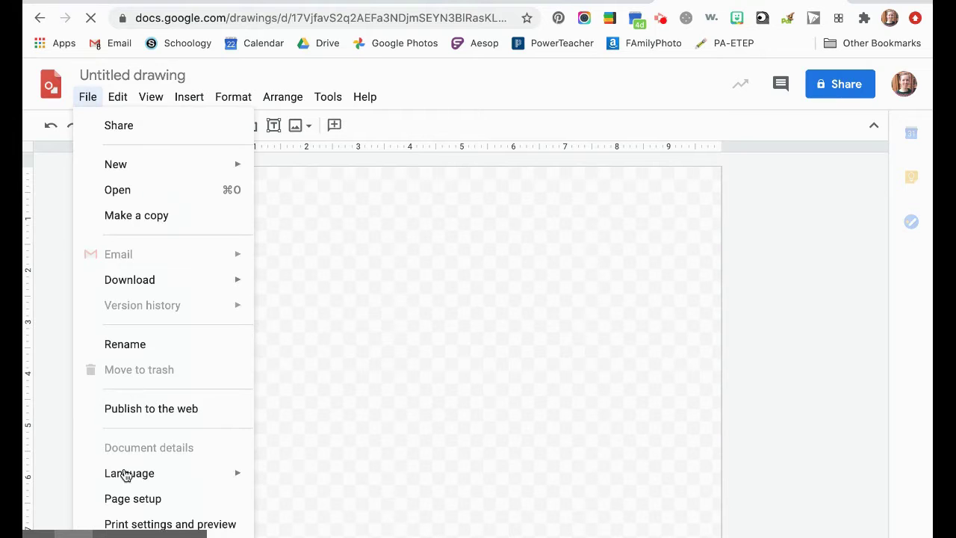
click(127, 497)
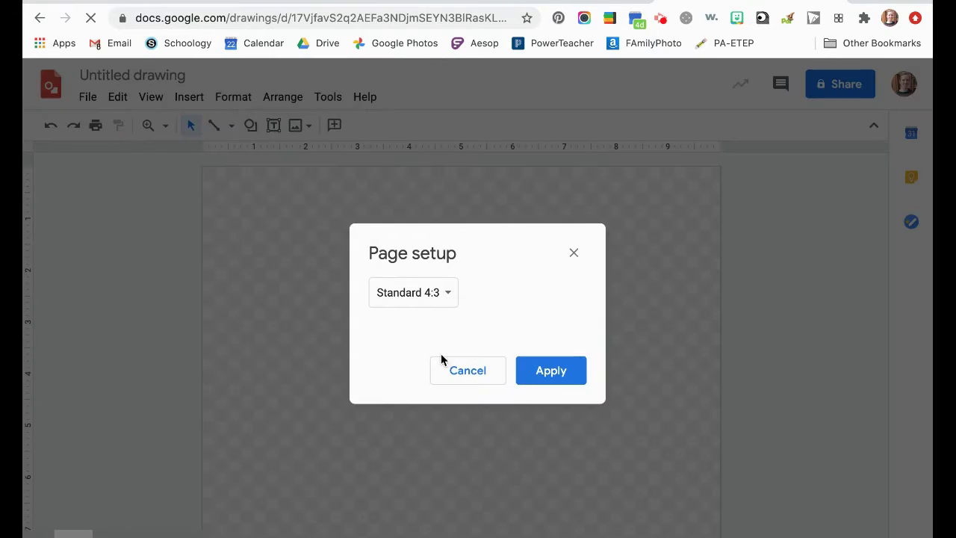
click(422, 298)
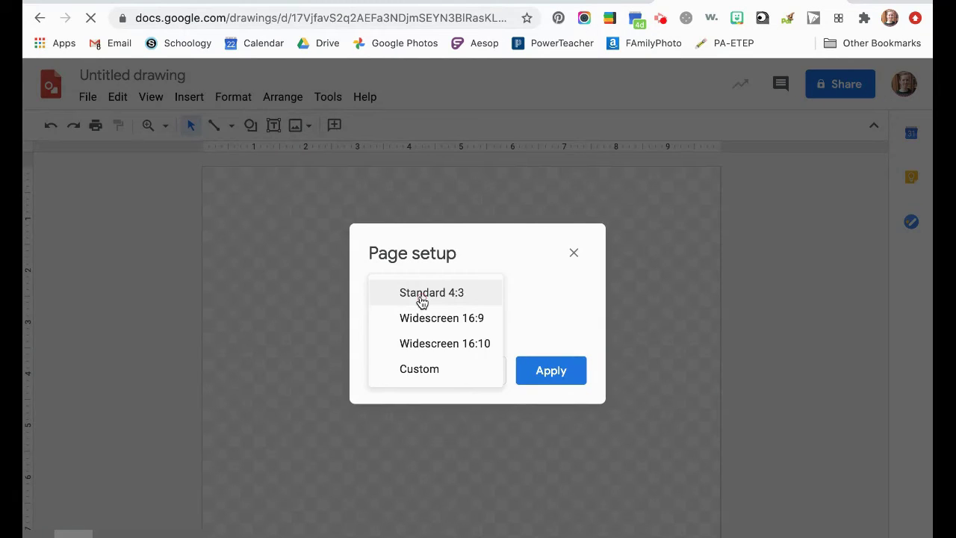
click(420, 370)
click(393, 336)
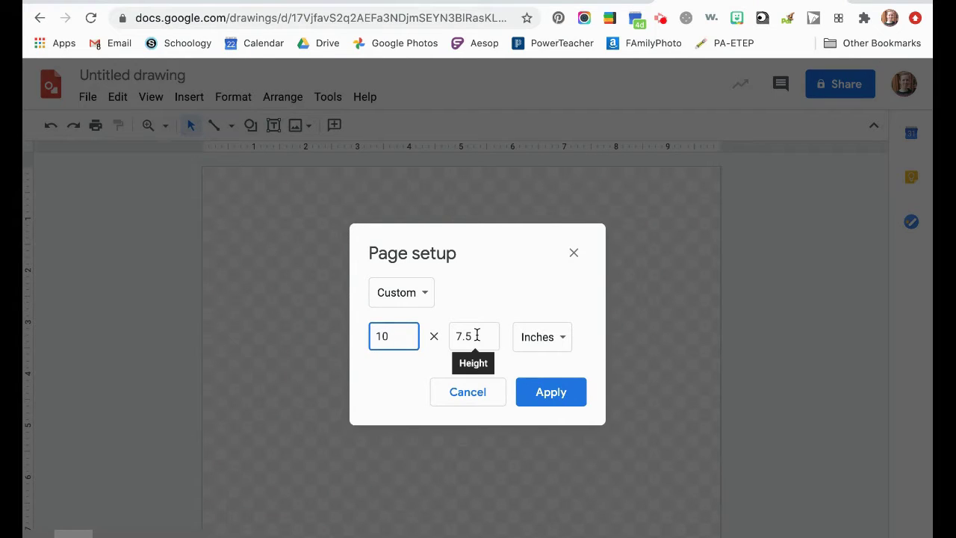
double_click(381, 336)
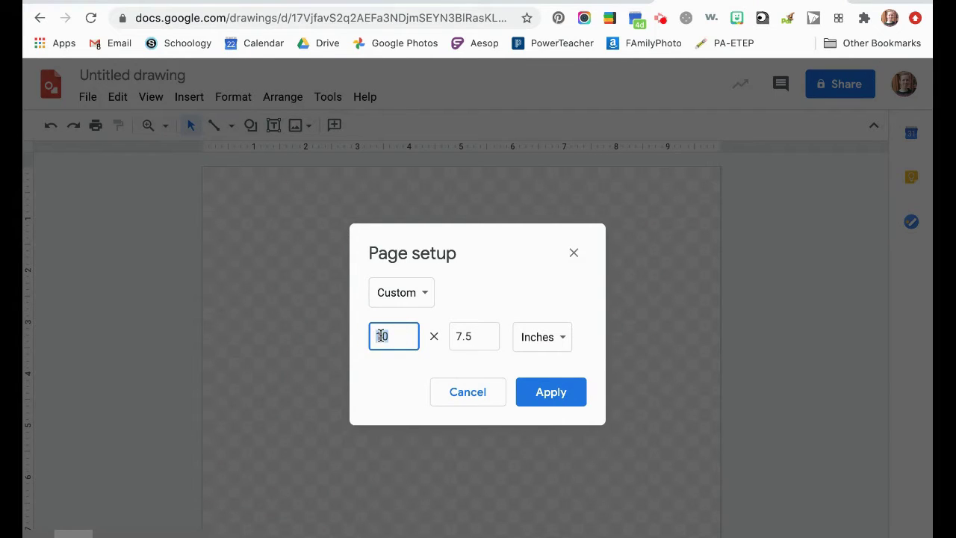
text(8.5)
key(Tab)
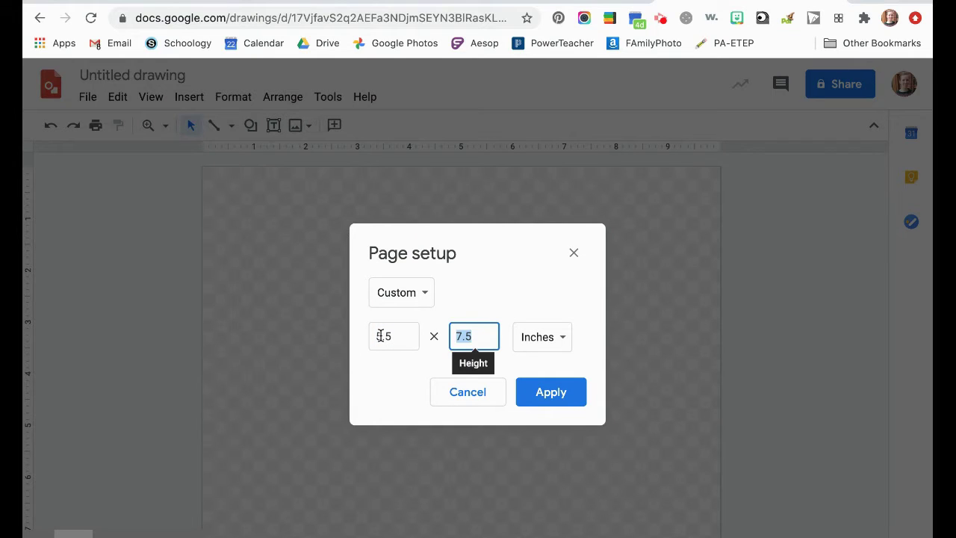
text(8.)
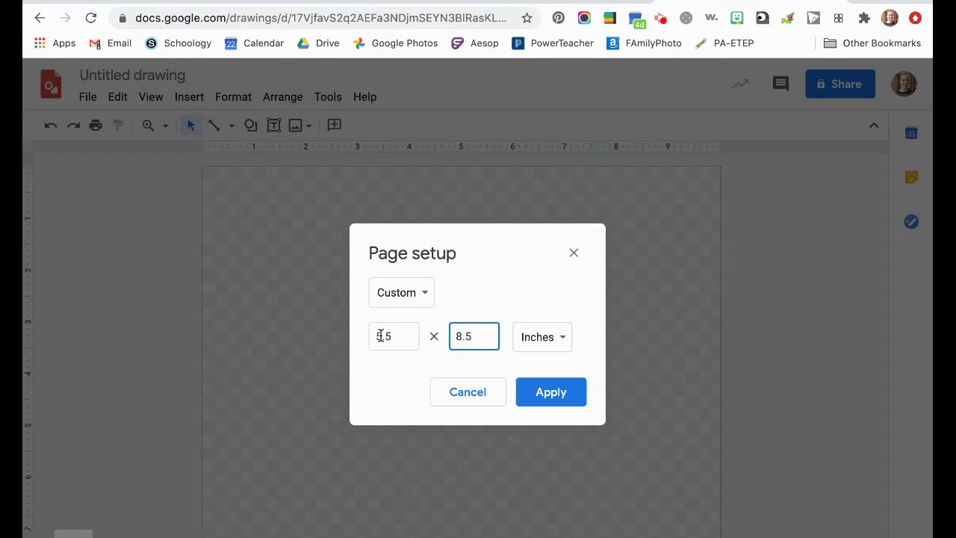
text(5)
click(384, 336)
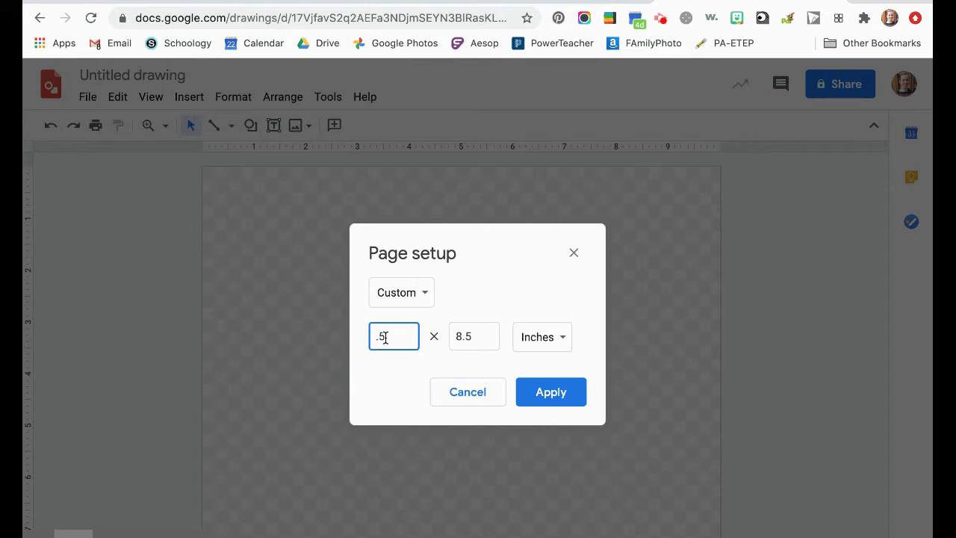
click(462, 335)
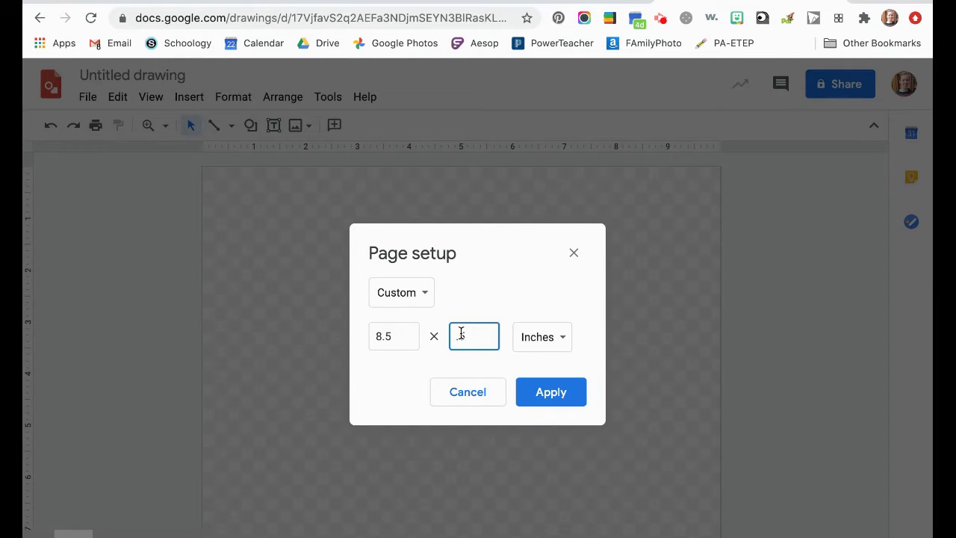
click(551, 391)
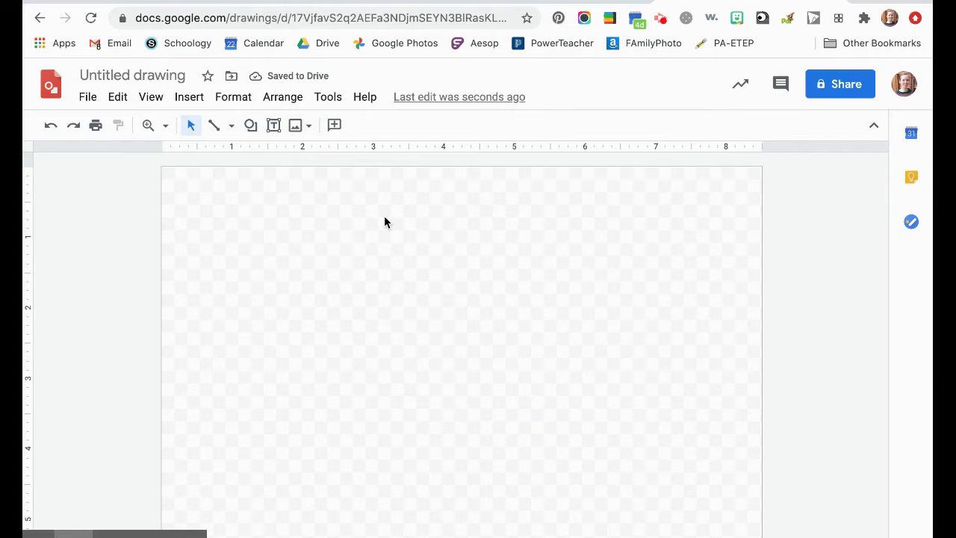
click(192, 98)
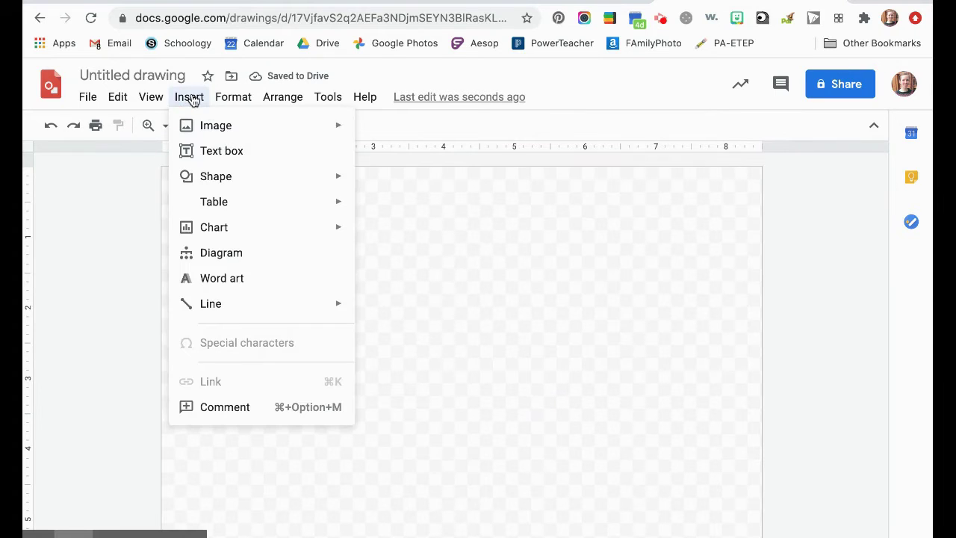
mouse_move(252, 130)
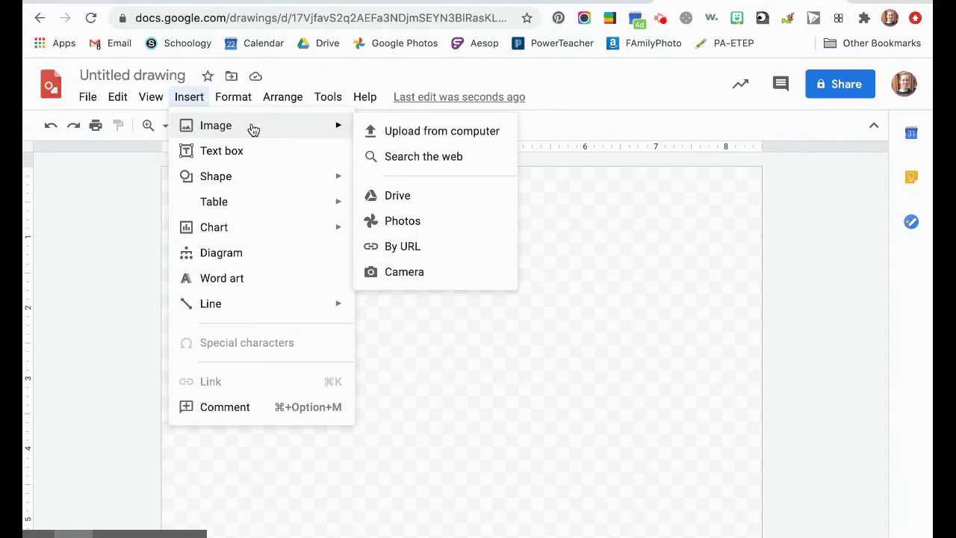
click(411, 157)
text(far)
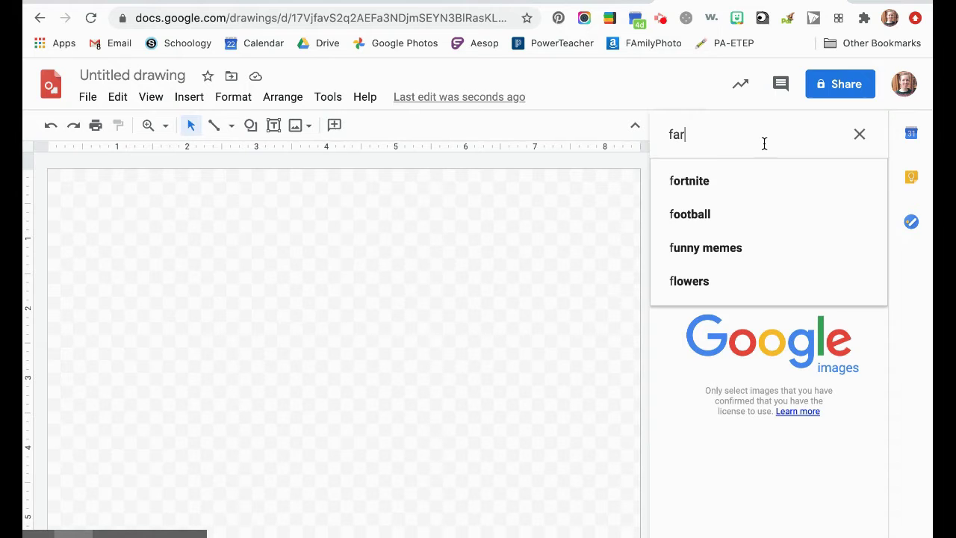
text(mers Marke)
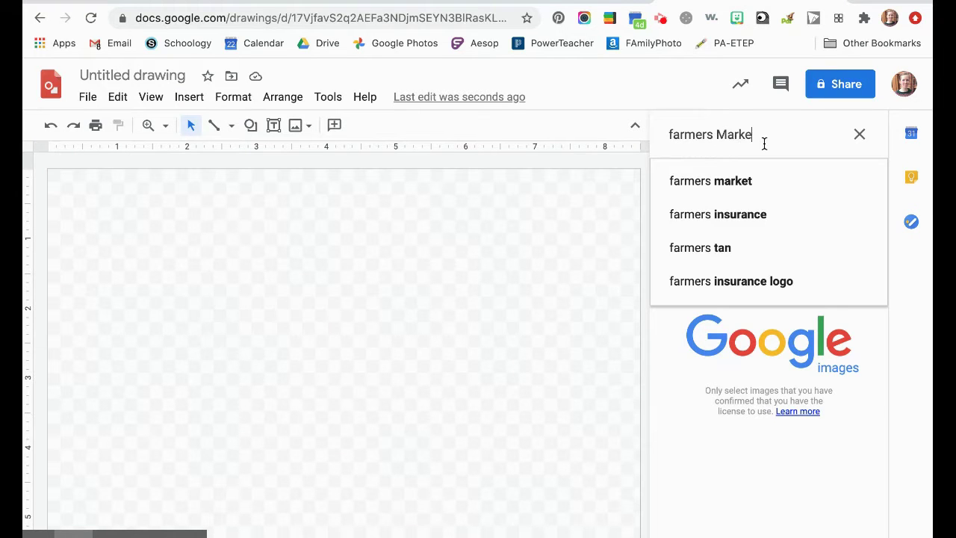
text(t)
key(Return)
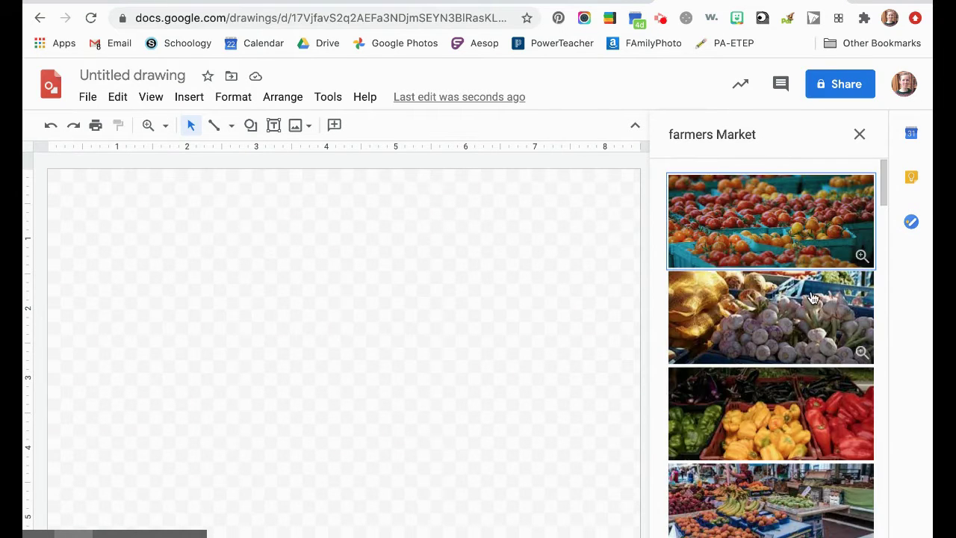
scroll(812, 298, down, 8)
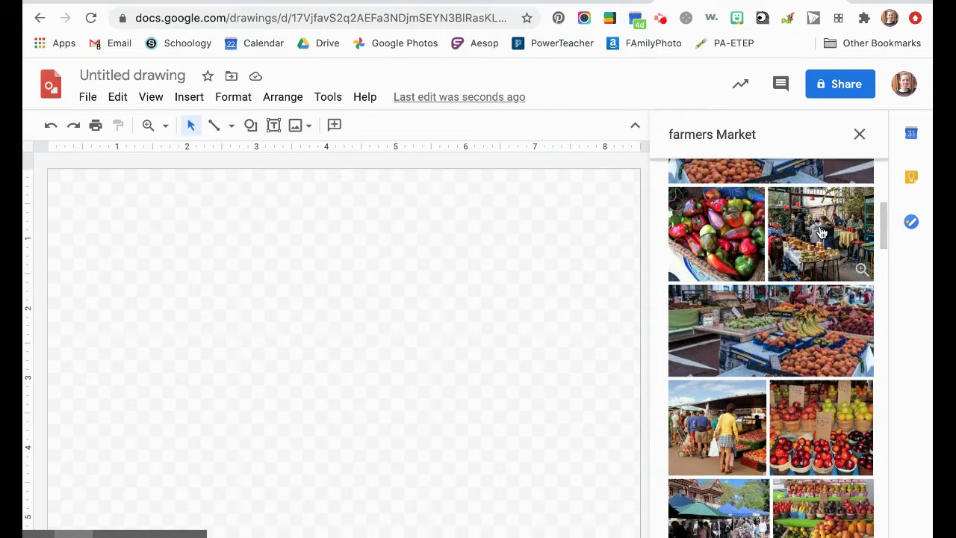
click(821, 233)
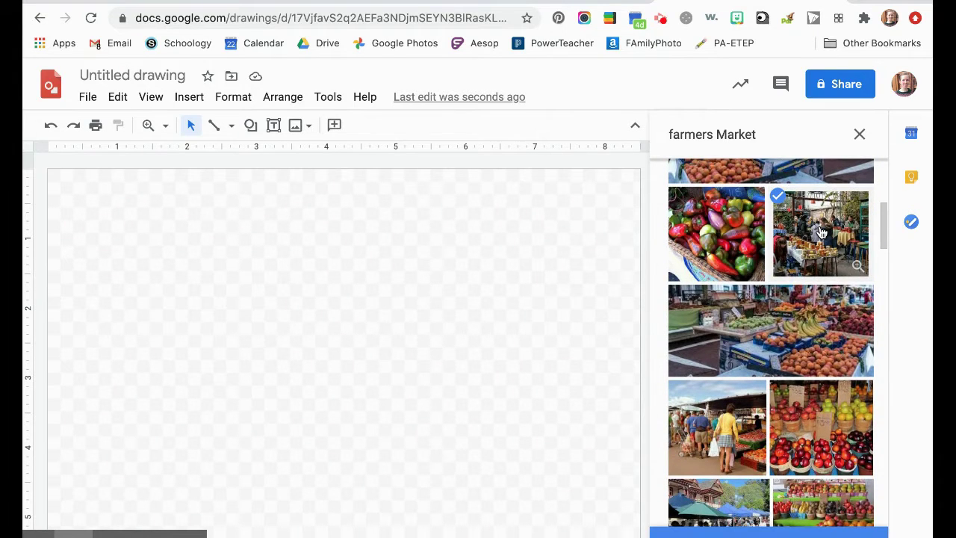
click(768, 532)
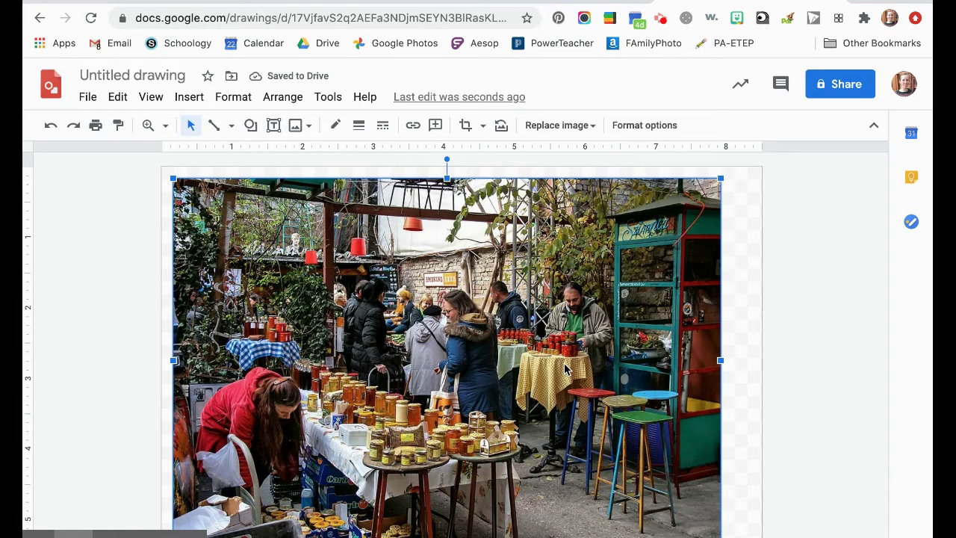
Delete the market-stall photo and search the web for a replacement image
key(Delete)
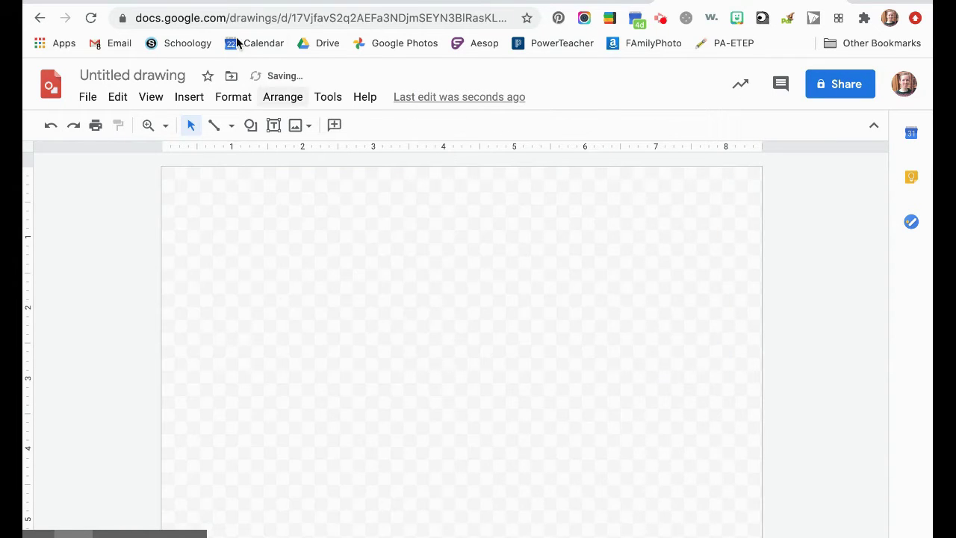
click(189, 96)
mouse_move(213, 124)
click(418, 154)
scroll(769, 336, down, 10)
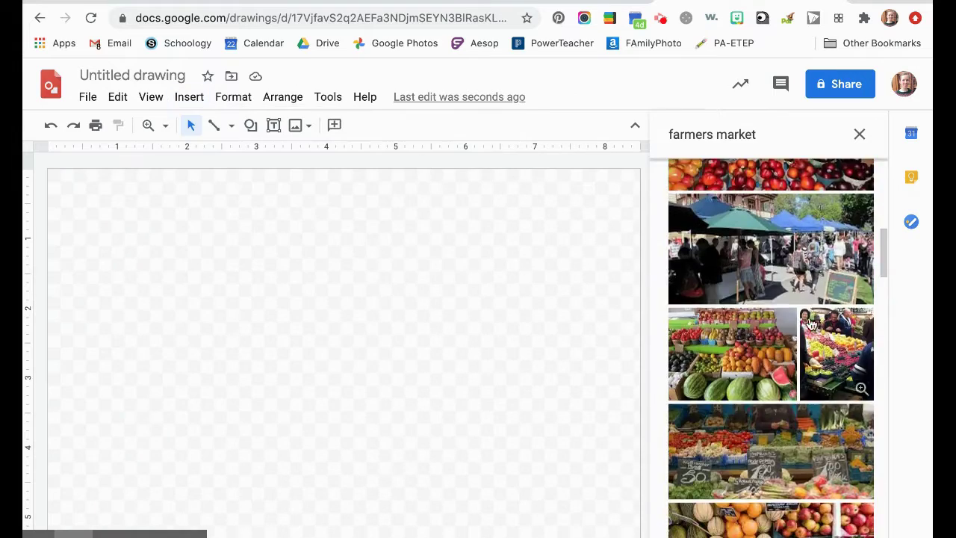
drag(817, 279, 598, 337)
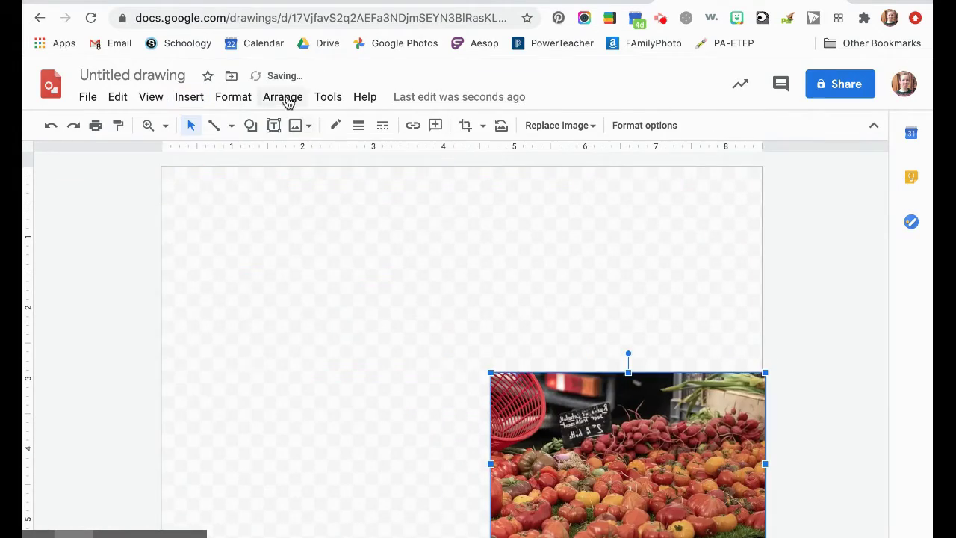
Place the fruit-basket photo, move the zucchini photo lower left, and crop the radish photo
click(188, 96)
mouse_move(213, 124)
click(384, 155)
drag(834, 452, 477, 464)
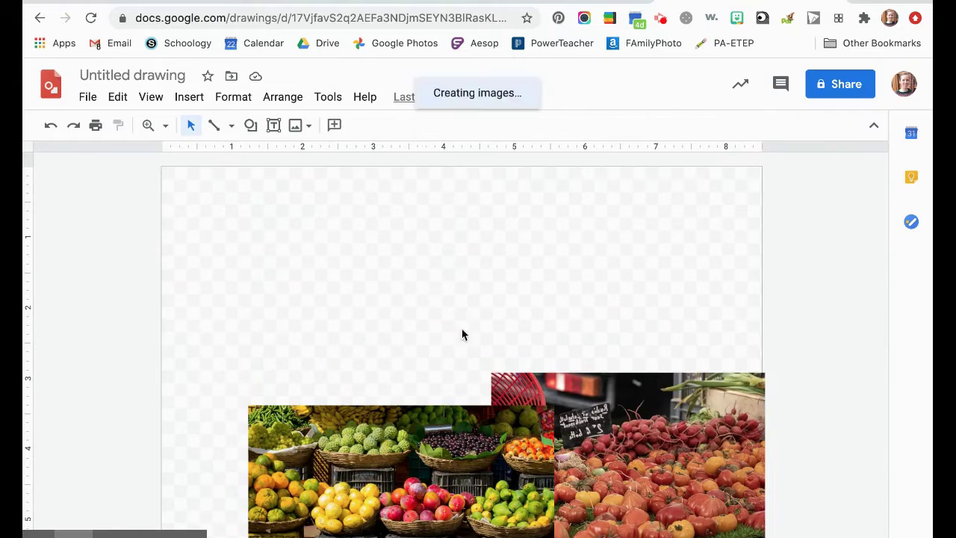
drag(617, 290, 298, 493)
right_click(495, 441)
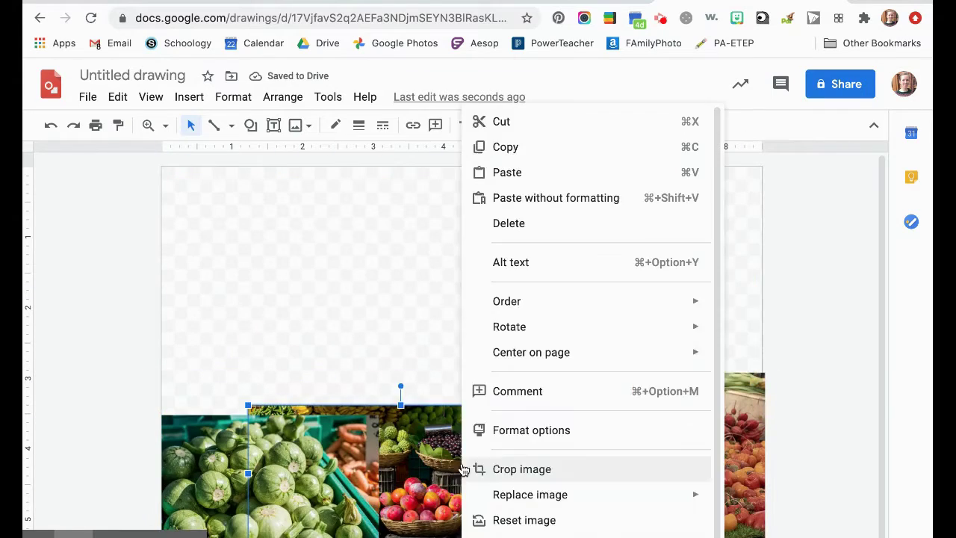
click(465, 465)
click(625, 314)
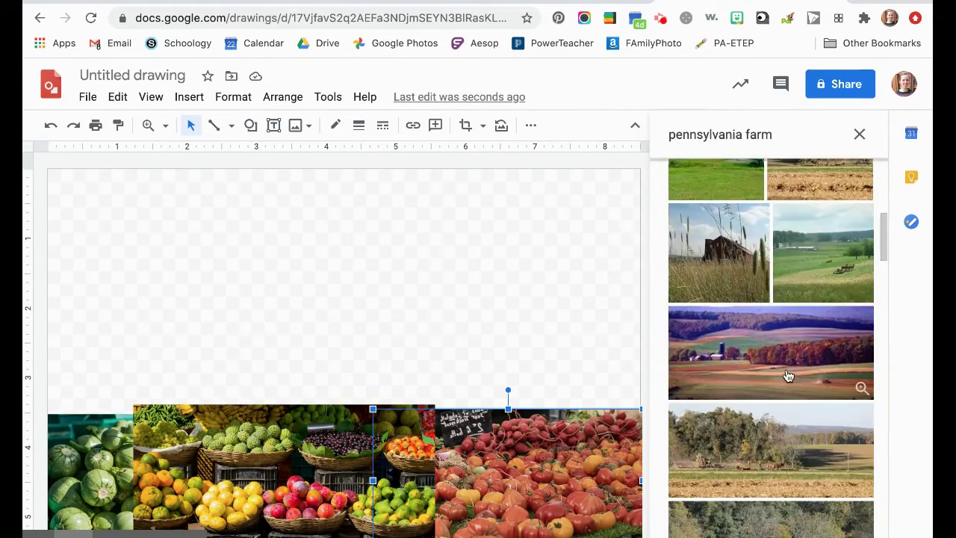
Insert the rolling farmland photo, stretch it to page width, and send it to back
scroll(804, 316, down, 10)
scroll(804, 315, down, 10)
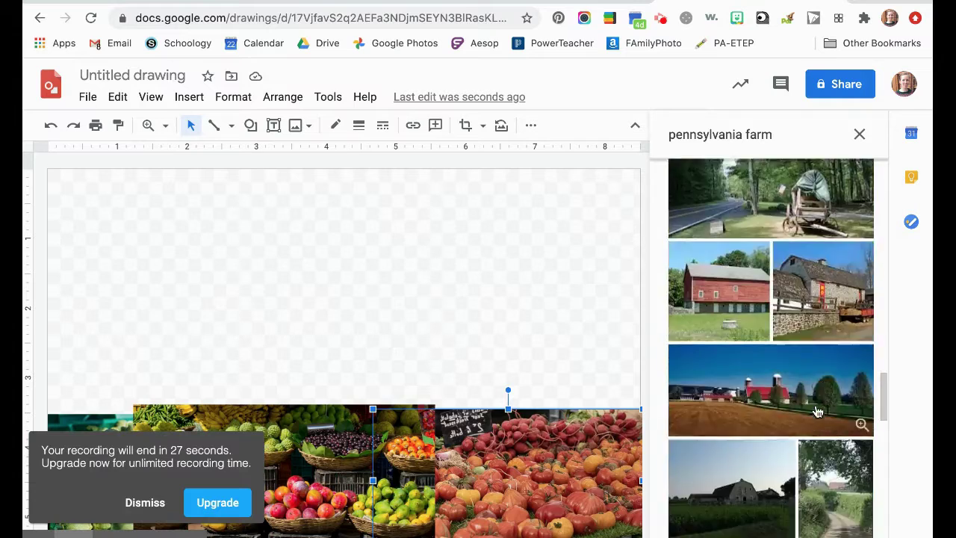
click(817, 412)
drag(499, 395, 764, 388)
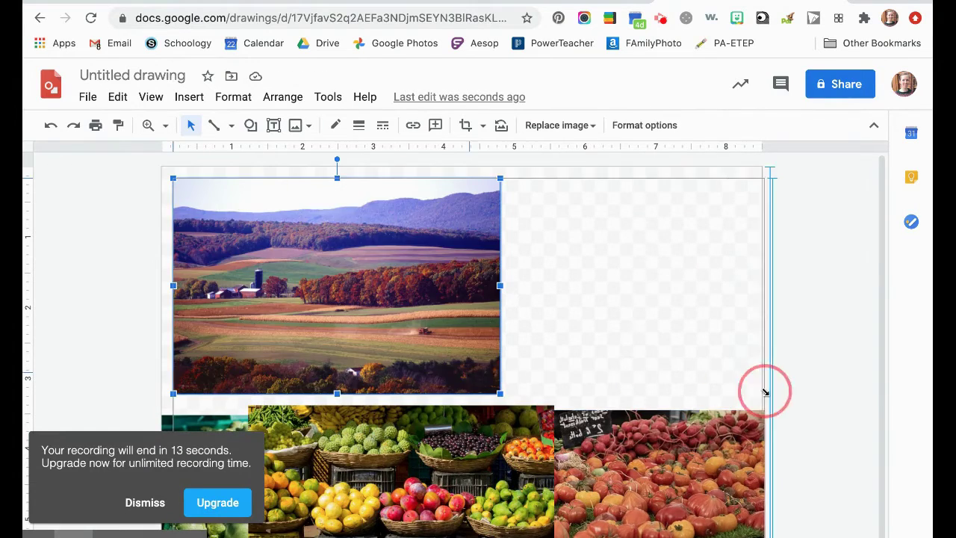
right_click(620, 313)
mouse_move(640, 301)
click(459, 382)
drag(554, 312, 546, 312)
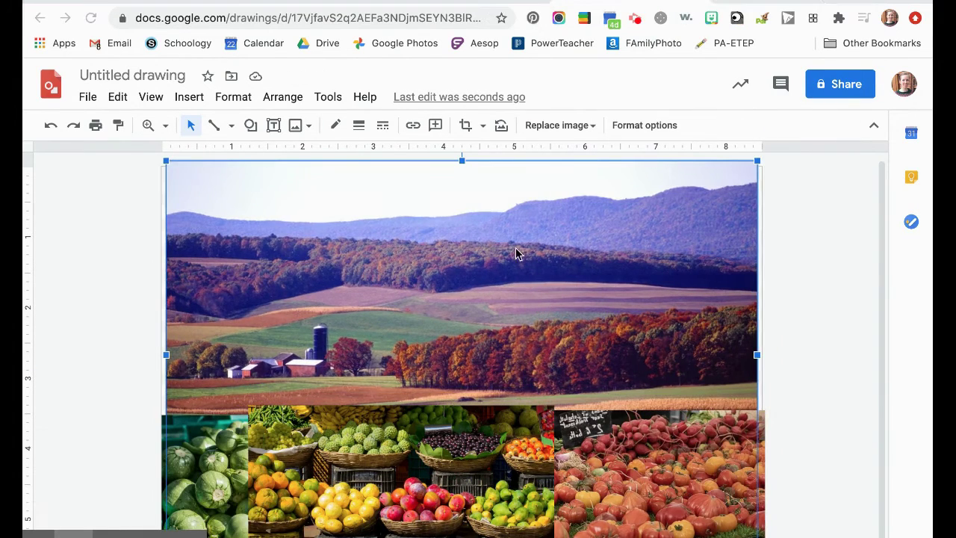
Scroll the Emmaus Farmers' Market grid and open the Stagecoach Apiaries honey vendor post
click(765, 3)
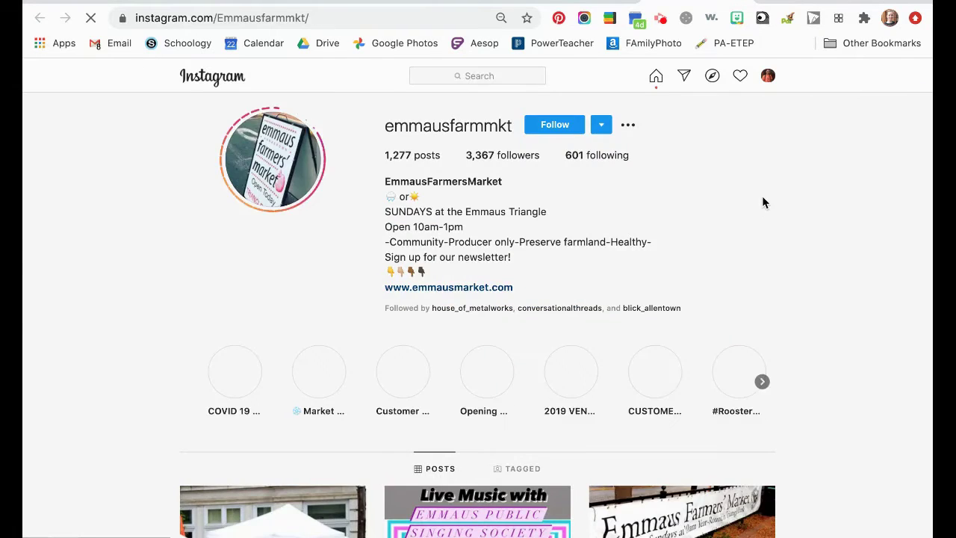
scroll(765, 201, down, 5)
scroll(791, 224, down, 3)
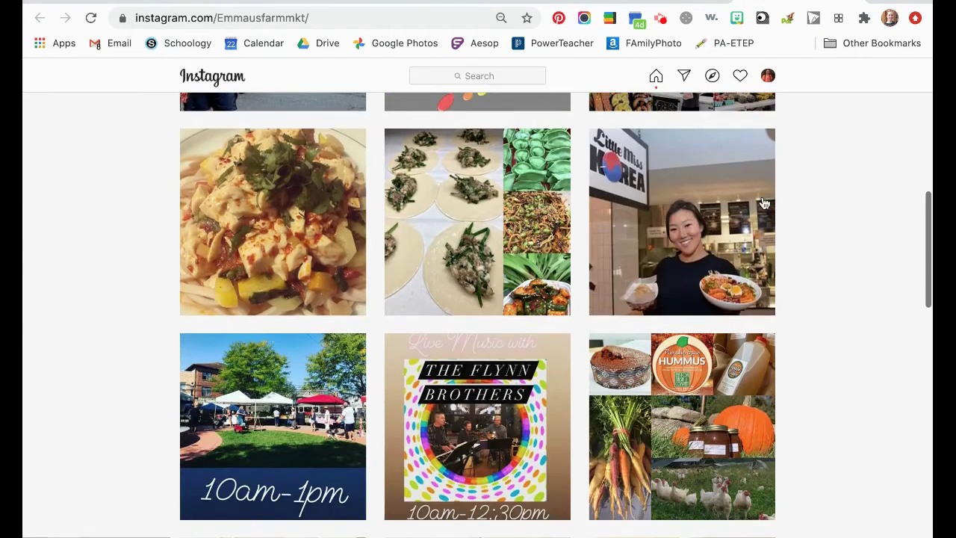
scroll(827, 265, down, 1)
scroll(828, 266, down, 15)
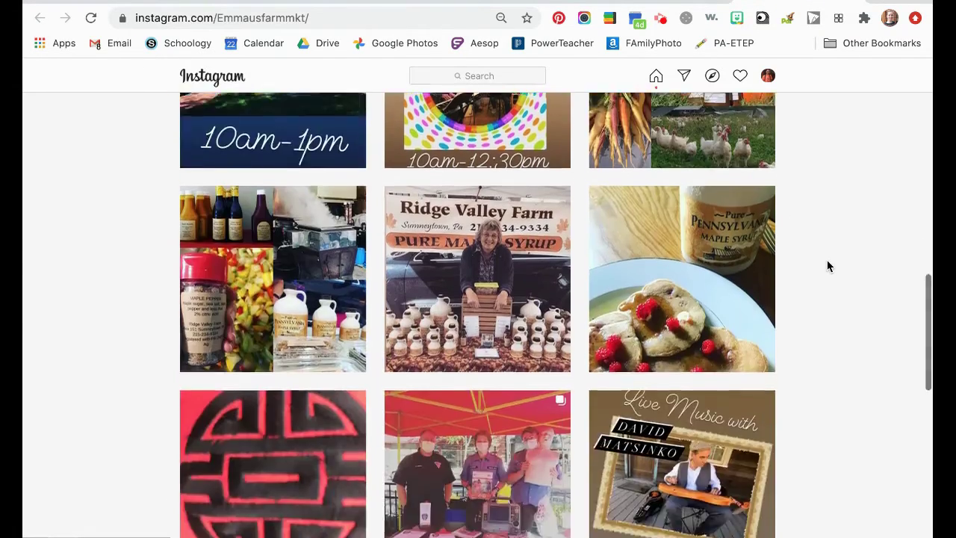
scroll(828, 262, down, 20)
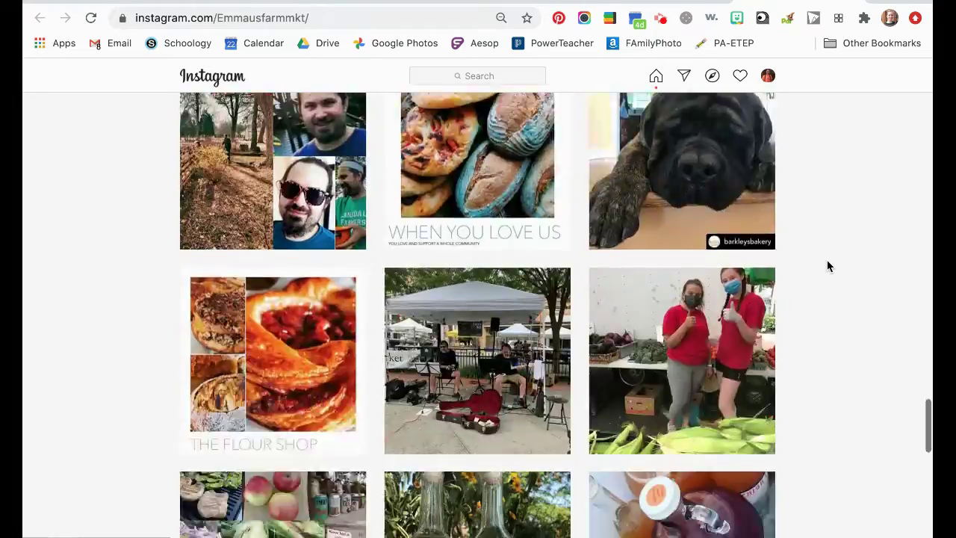
scroll(827, 266, down, 10)
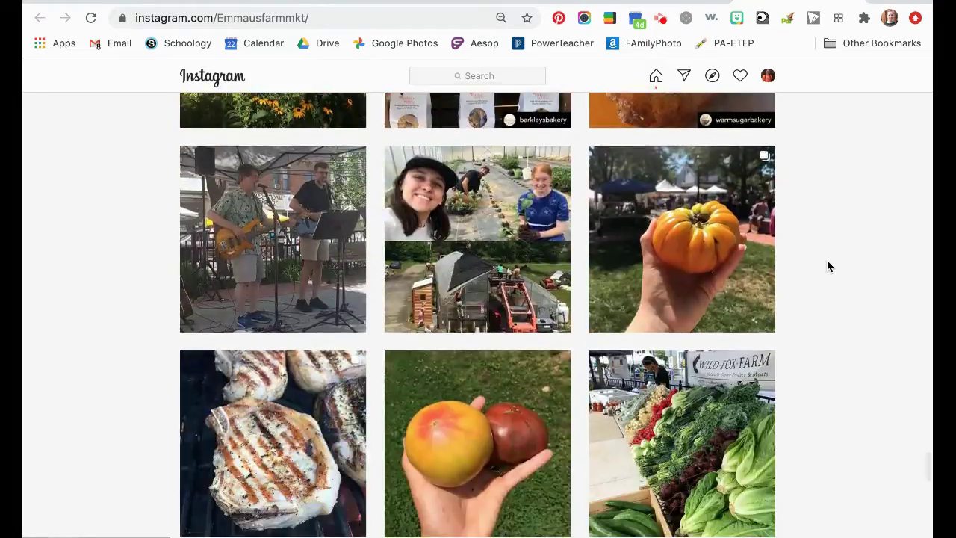
click(502, 269)
click(145, 144)
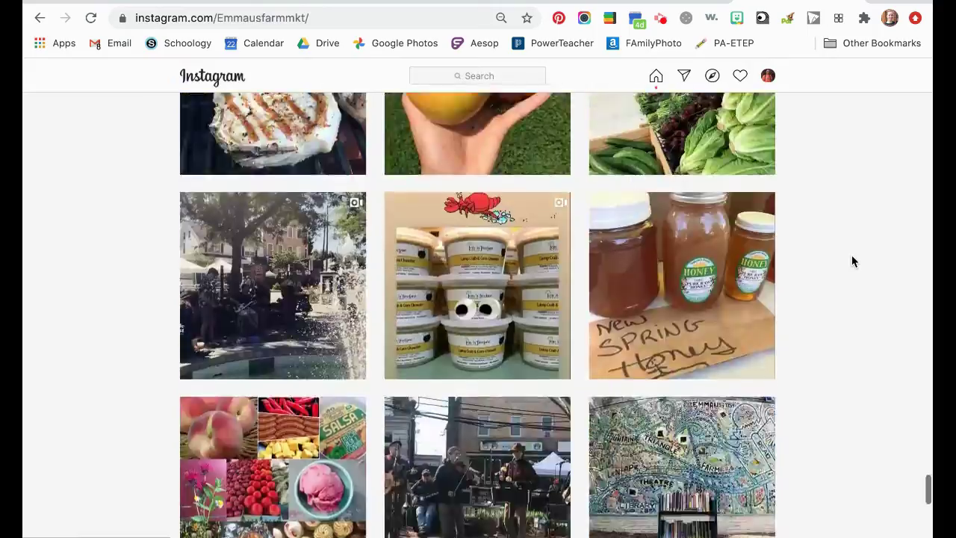
scroll(851, 258, down, 5)
click(529, 316)
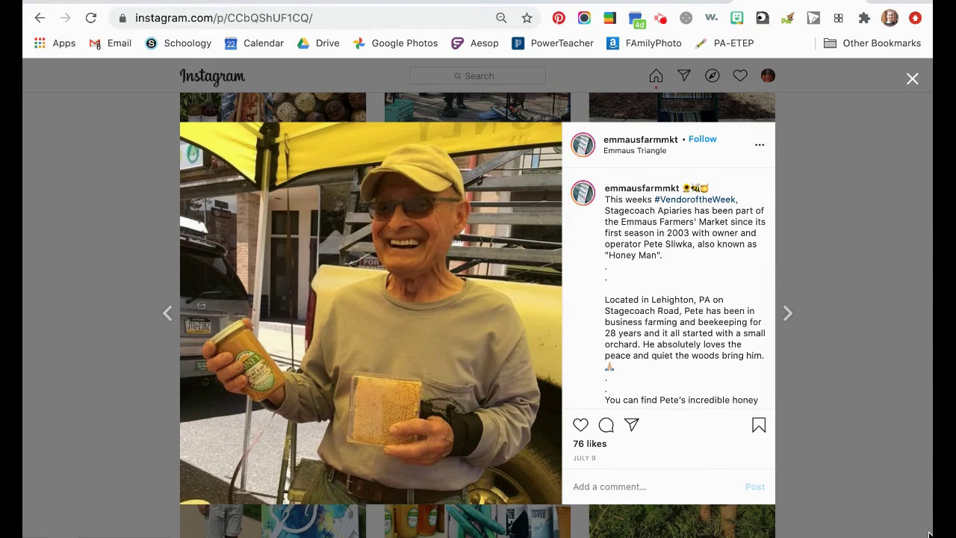
Paste the honey vendor's photo and send it and the farm landscape to the back
click(550, 3)
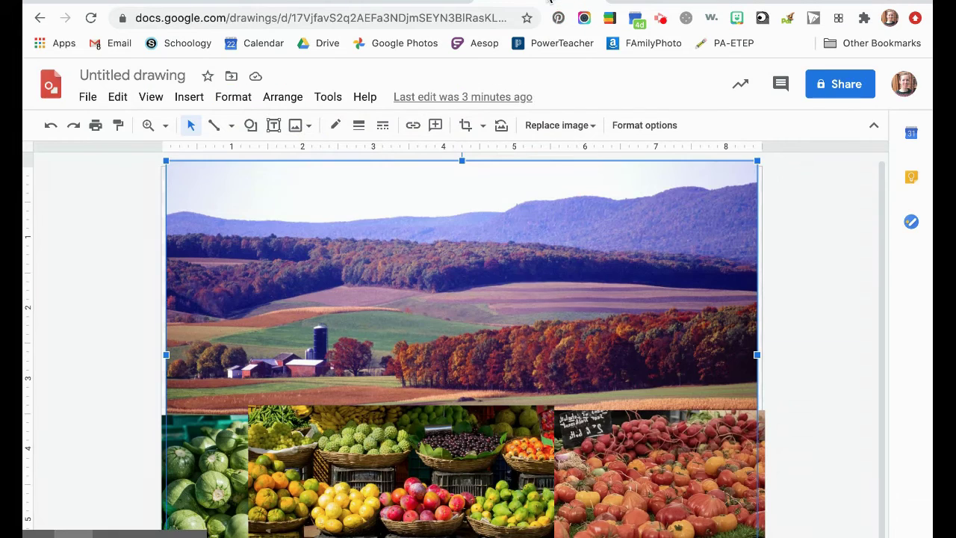
key(super+v)
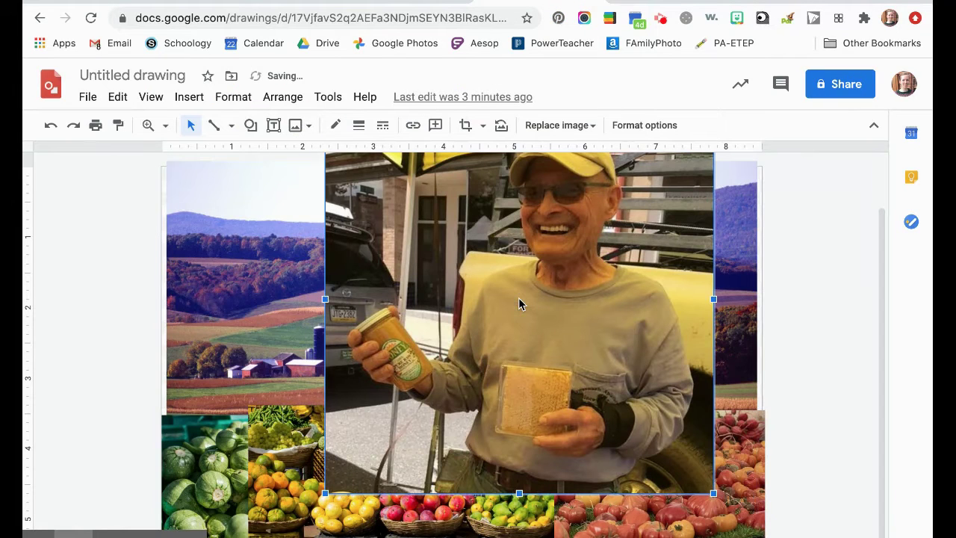
right_click(576, 296)
mouse_move(619, 310)
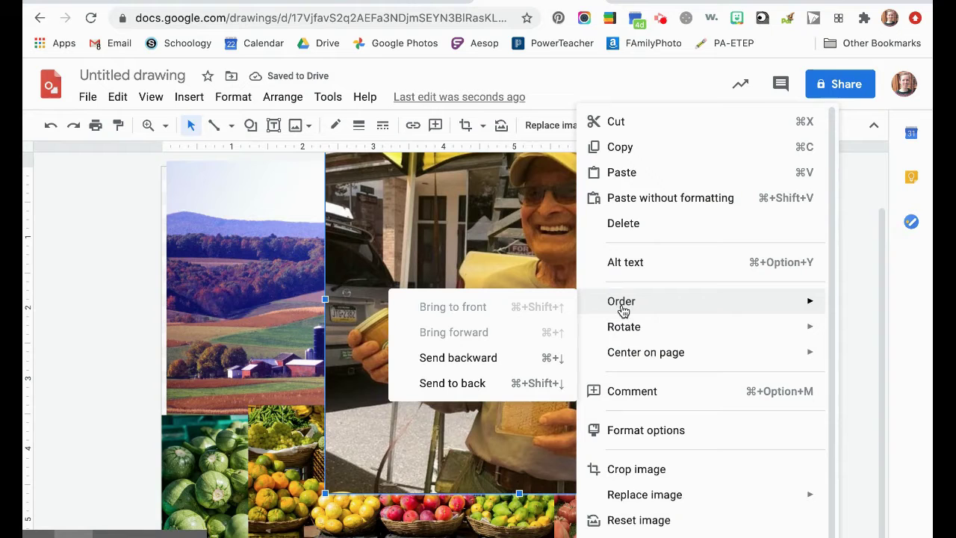
click(536, 384)
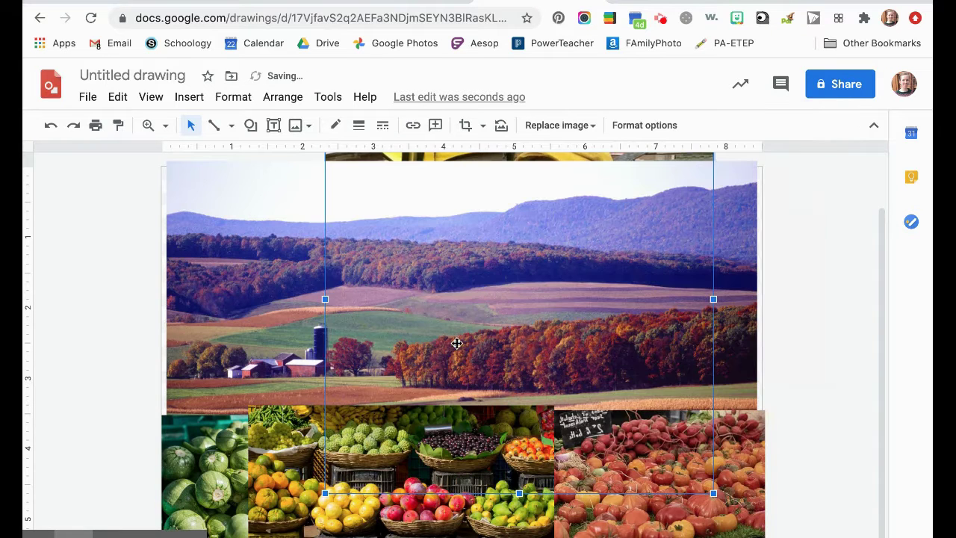
click(222, 237)
right_click(217, 238)
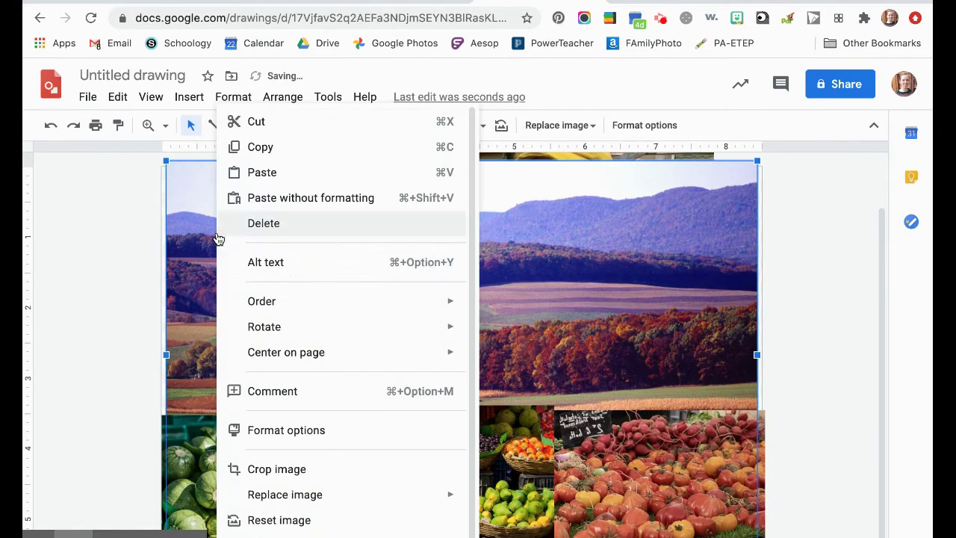
mouse_move(267, 303)
click(552, 389)
Position the vendor's photo in the upper right beside the farmland
drag(552, 384, 665, 338)
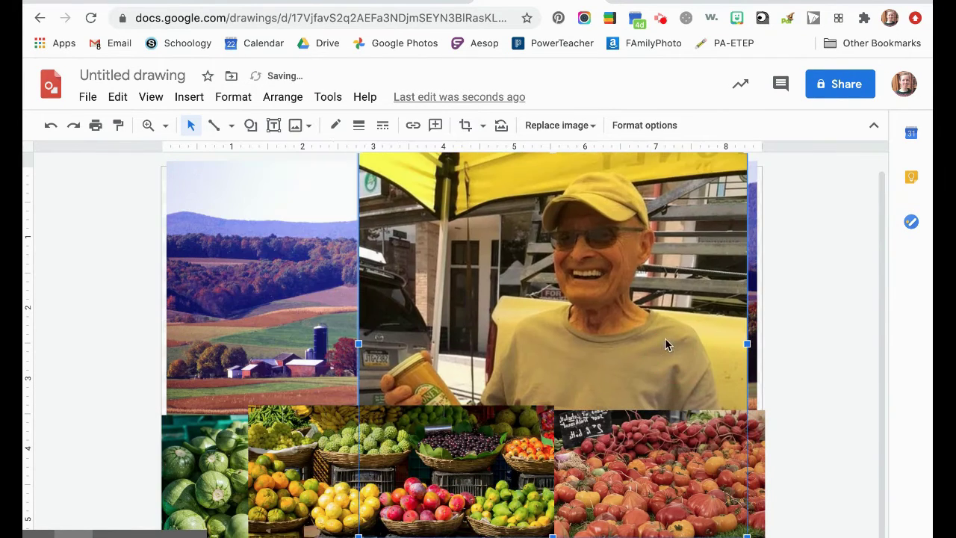
drag(693, 379, 482, 211)
key(ctrl+z)
key(ctrl+z)
key(ctrl+z)
key(ctrl+z)
key(ctrl+z)
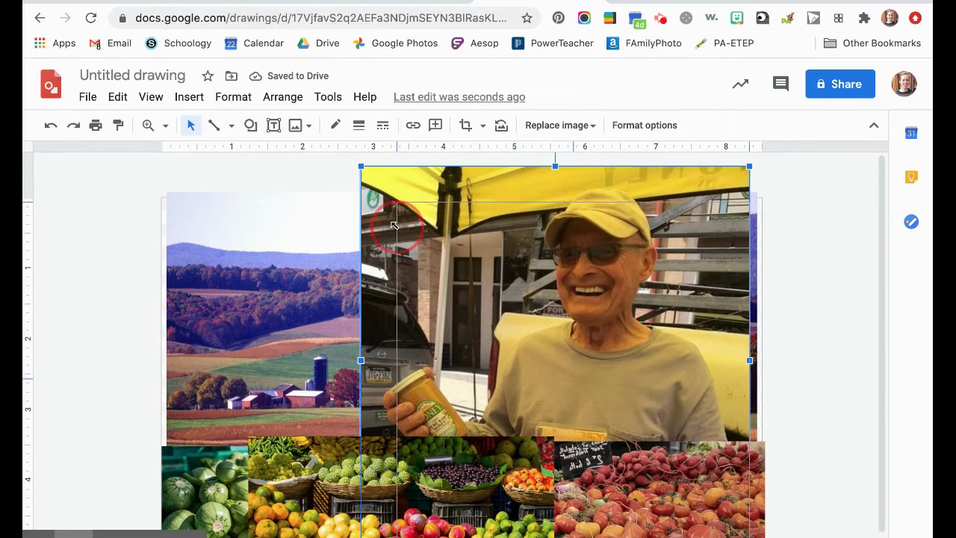
click(660, 355)
key(ctrl+z)
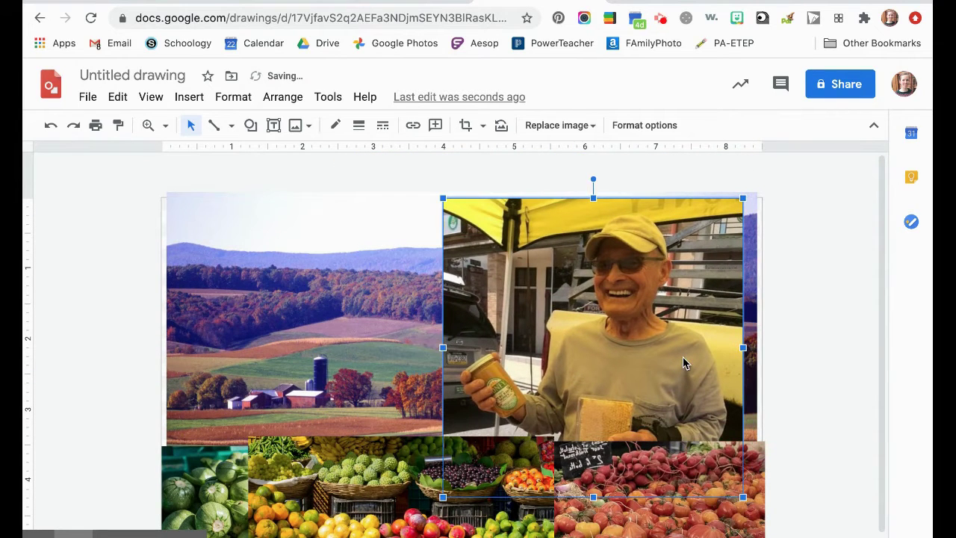
click(867, 364)
scroll(867, 364, down, 1)
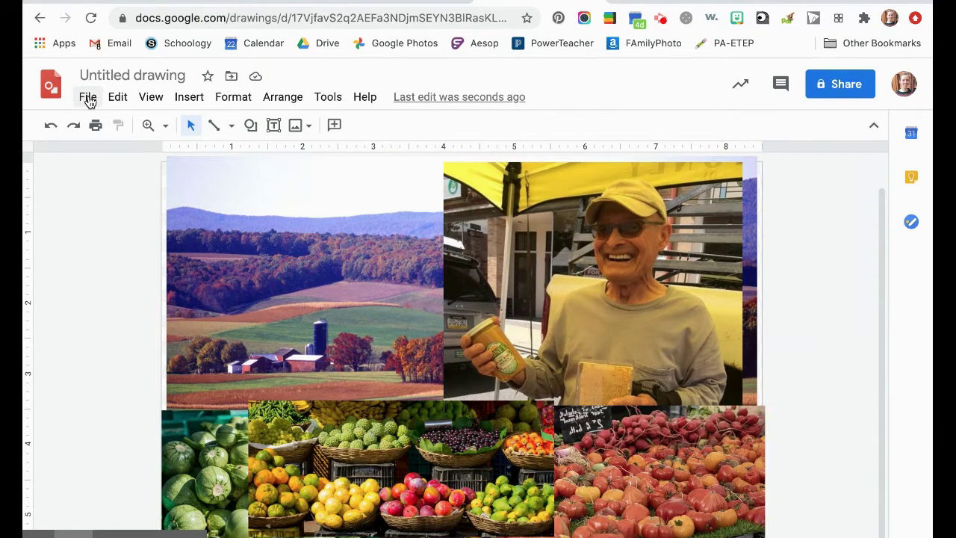
Draw a text box over the farm landscape reading 'Buy Local / Buy From Friends'
click(274, 129)
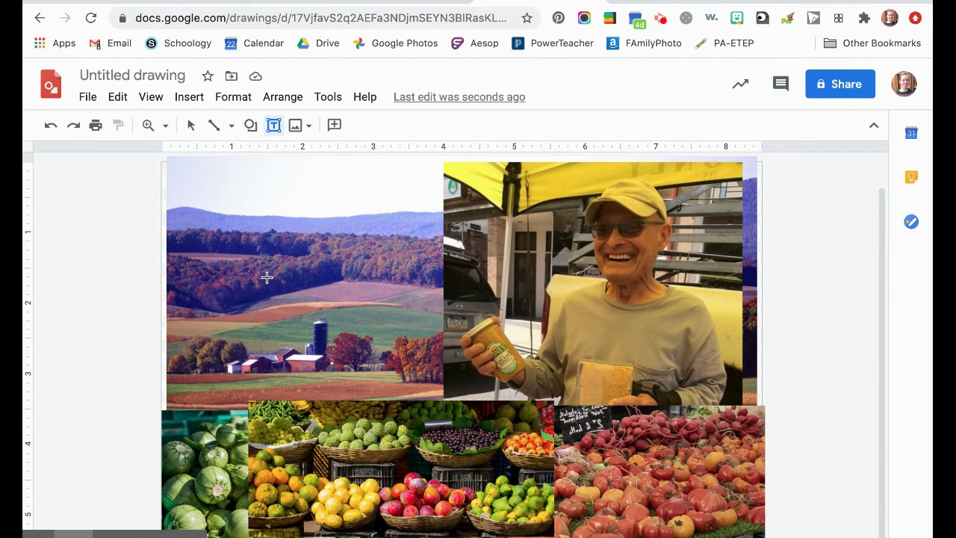
drag(200, 181, 553, 310)
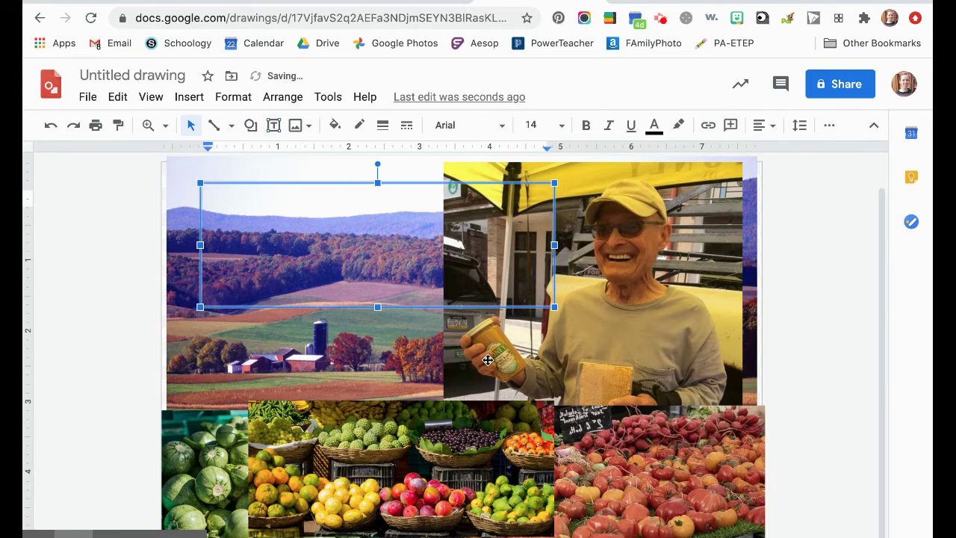
text(Buy Local)
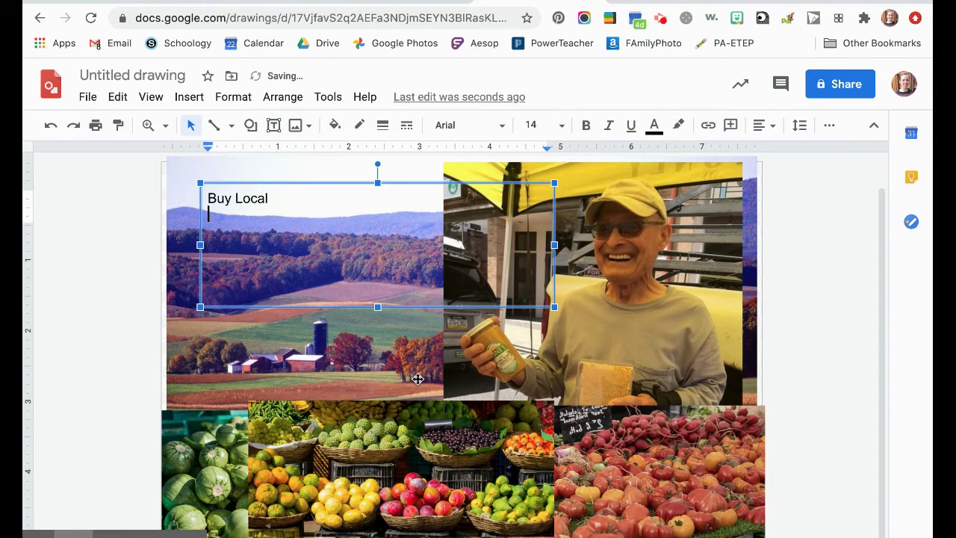
key(BackSpace)
key(BackSpace)
key(BackSpace)
key(BackSpace)
key(BackSpace)
key(BackSpace)
text(From Friends)
key(ctrl+a)
Set the title text's font to Lilita One
click(467, 125)
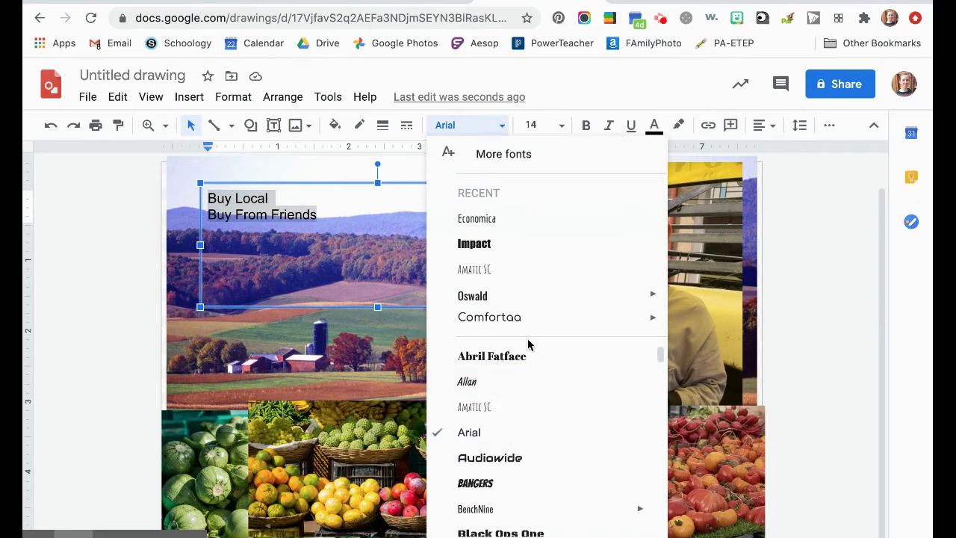
scroll(536, 378, down, 5)
scroll(536, 379, down, 10)
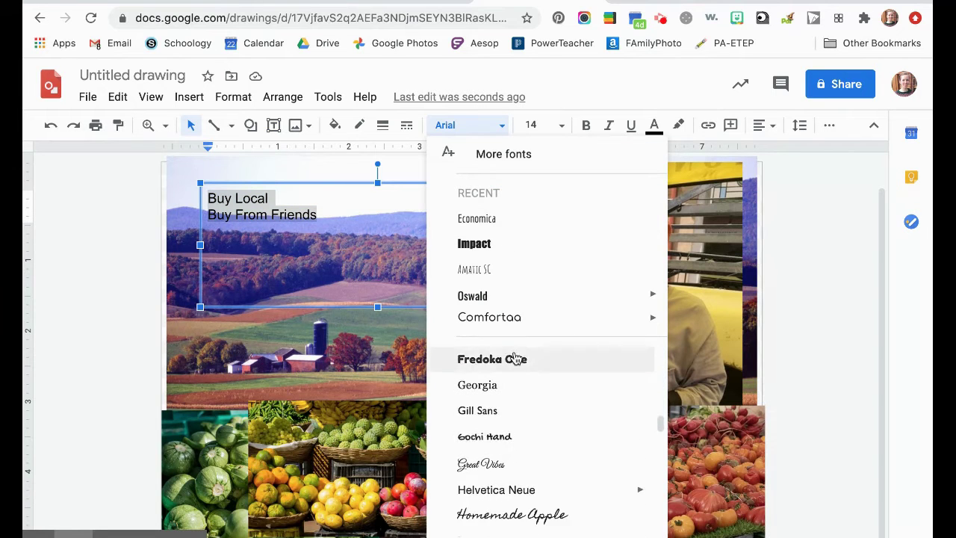
click(538, 361)
click(467, 124)
scroll(515, 463, down, 10)
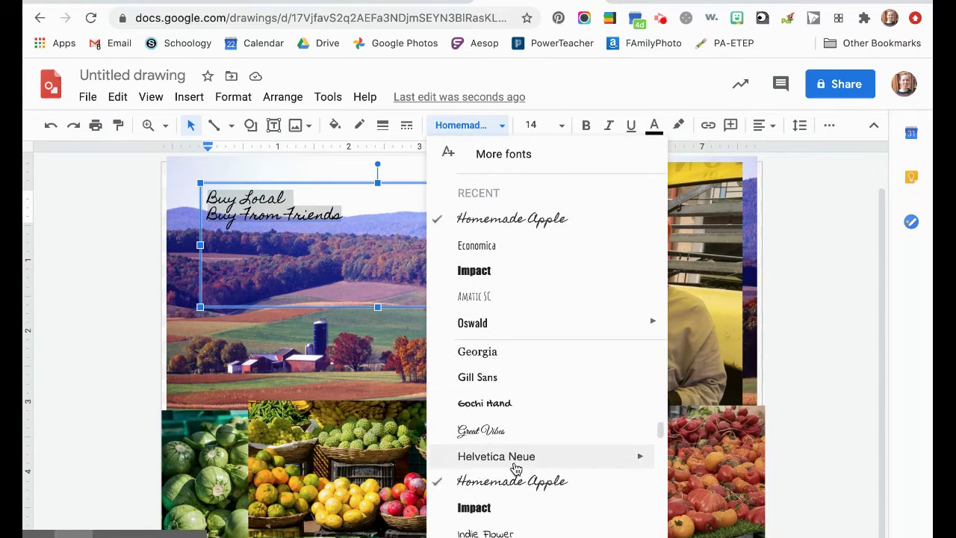
click(516, 466)
Widen the title box to the left and set its text size to 60
click(536, 124)
click(536, 482)
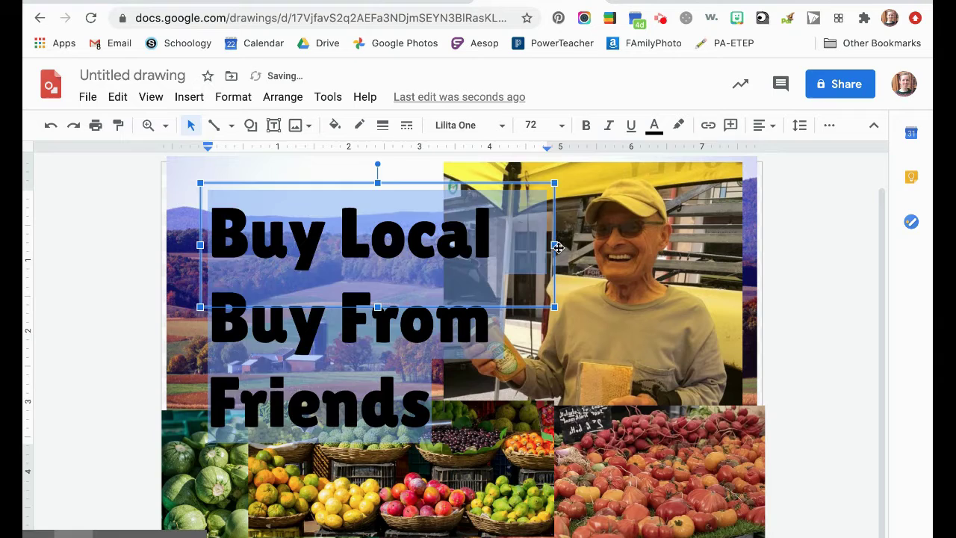
drag(200, 245, 185, 245)
click(549, 125)
click(549, 487)
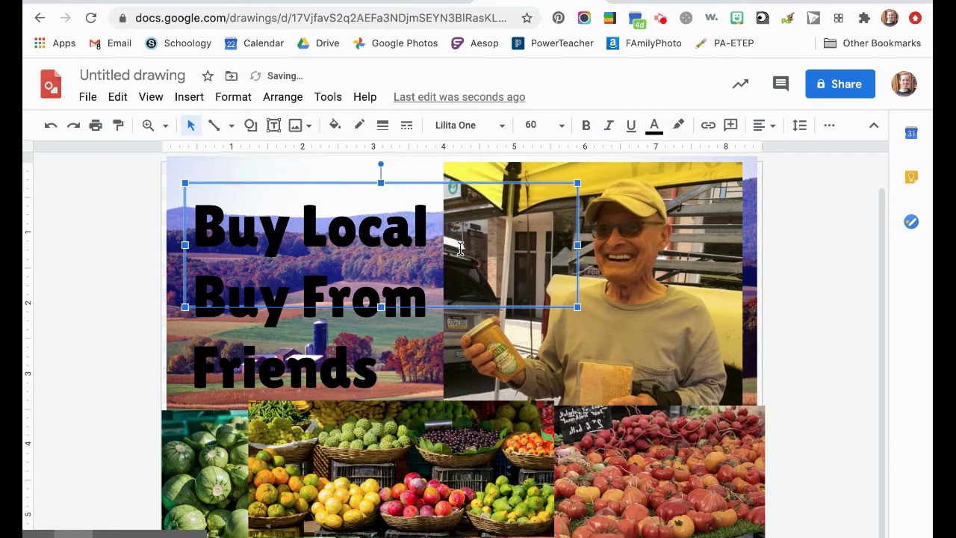
Add 'ing' to both 'Buy' words and insert 'is' after 'Local'
click(292, 219)
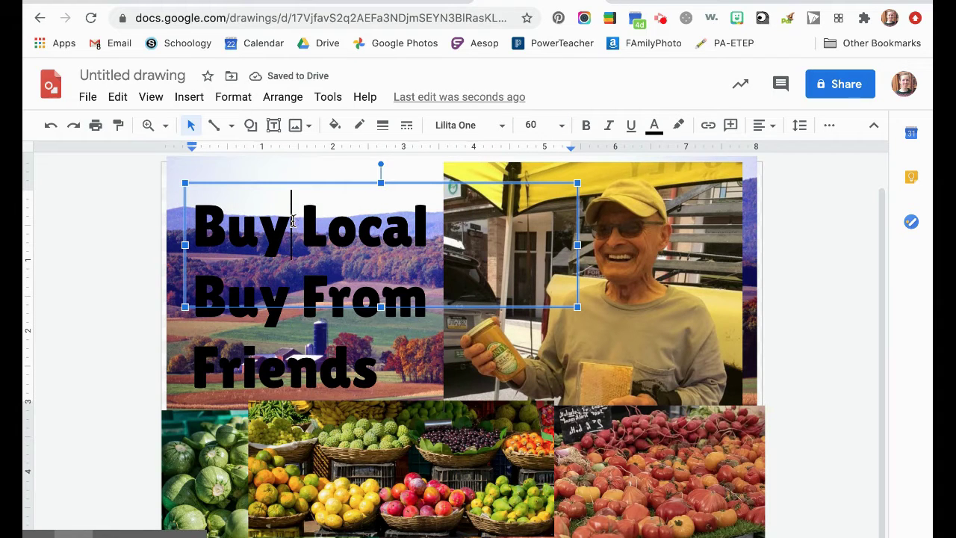
text(ing)
click(520, 237)
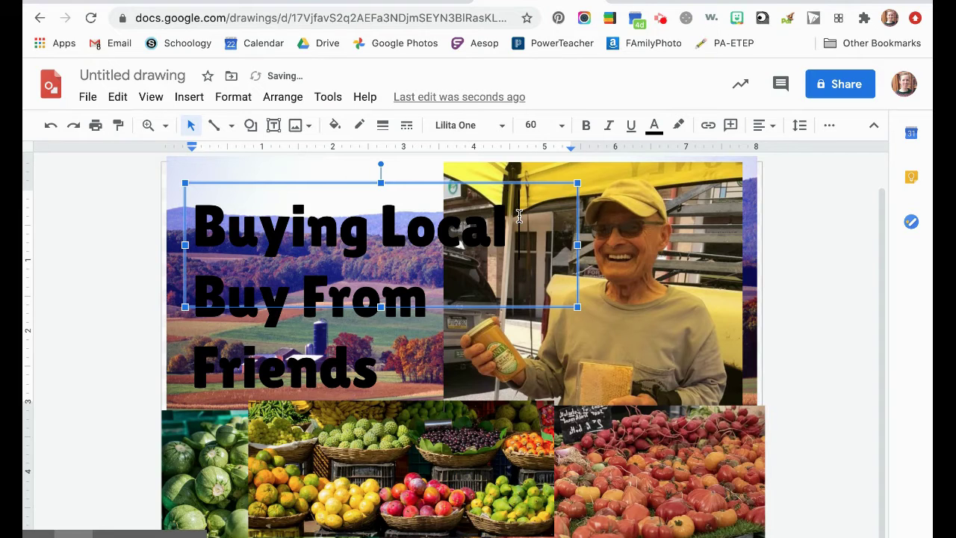
text(is)
click(284, 300)
text(ing)
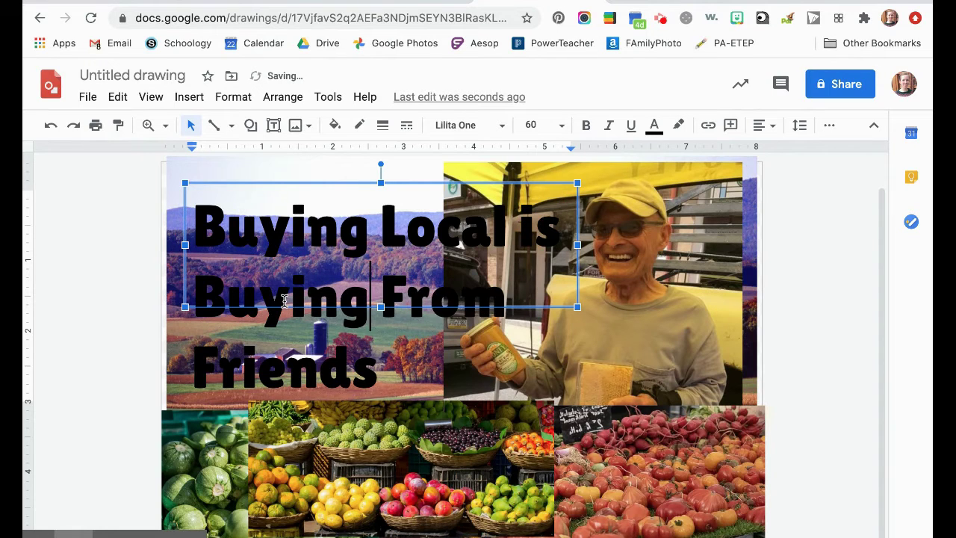
key(BackSpace)
Lowercase the L of 'Local' and the F of 'From' and 'Friends'
click(404, 233)
key(BackSpace)
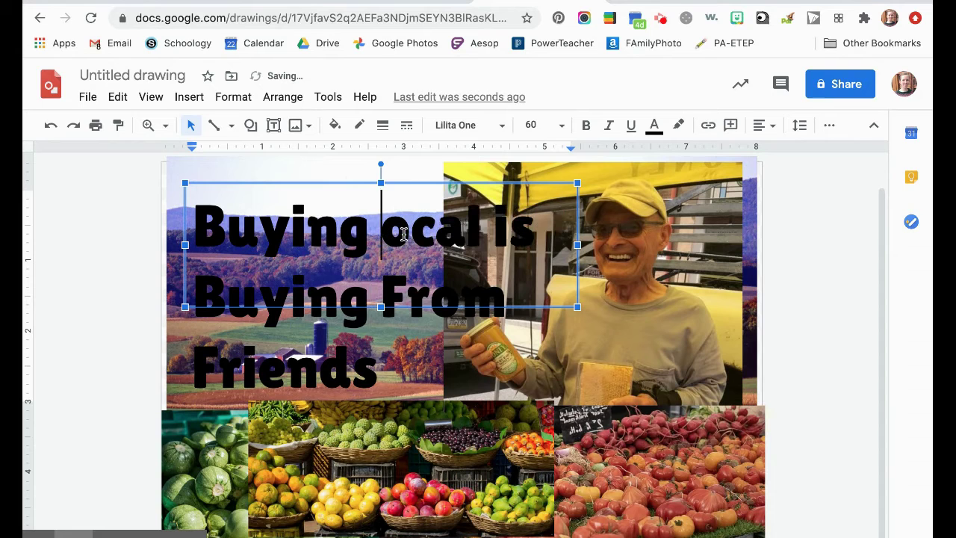
text(l)
click(401, 288)
key(BackSpace)
text(f)
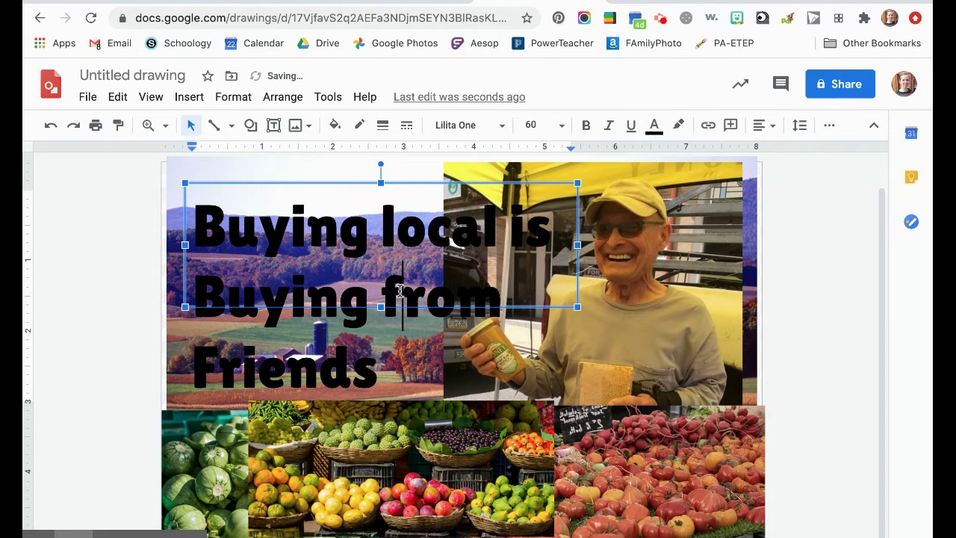
click(225, 364)
key(BackSpace)
text(f)
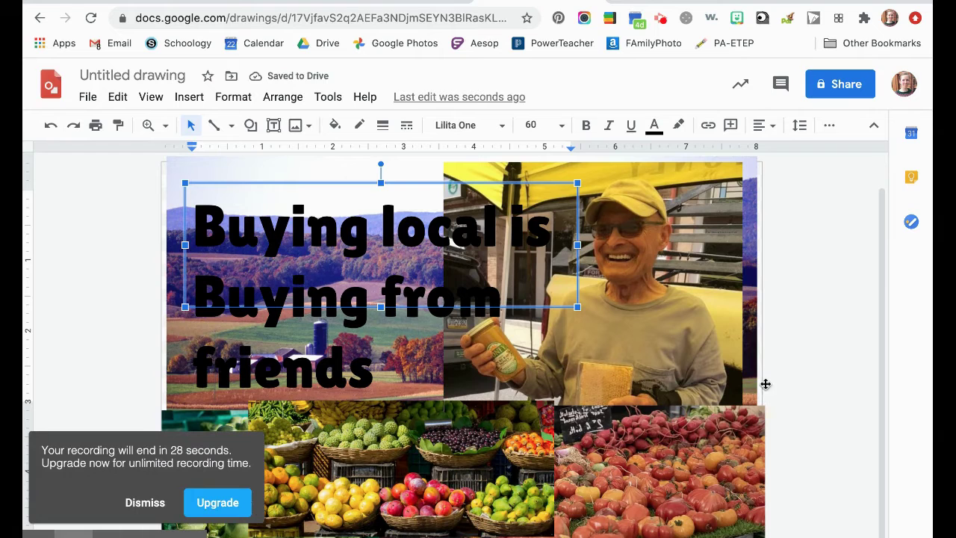
click(853, 401)
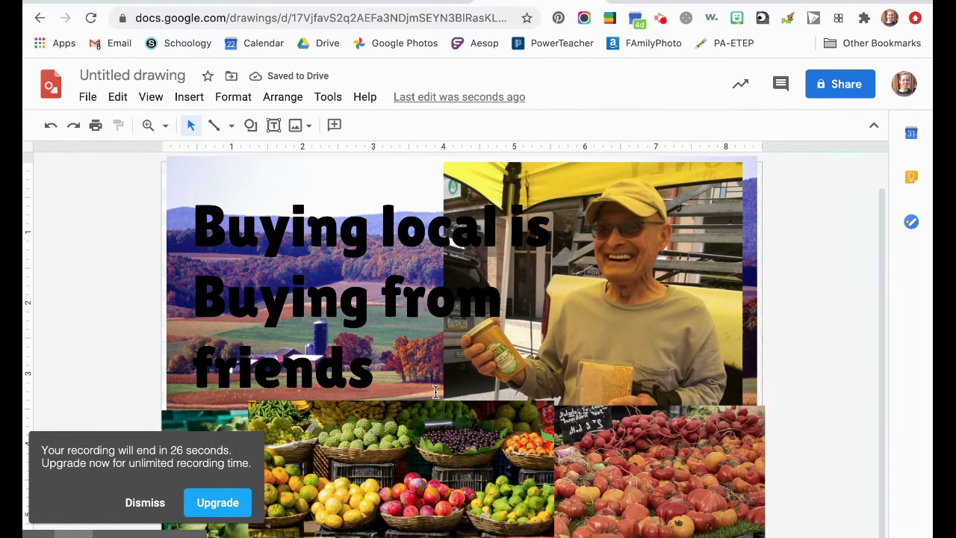
click(145, 502)
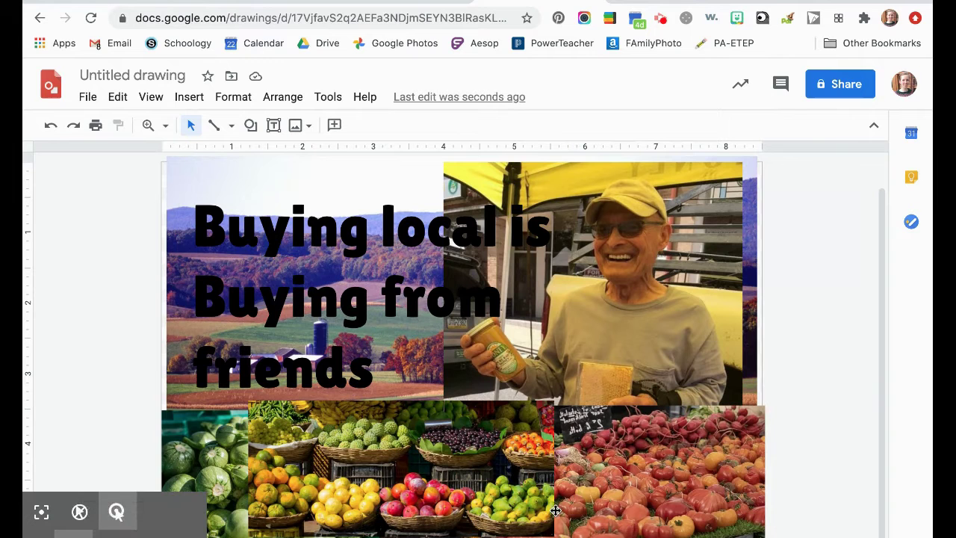
click(116, 511)
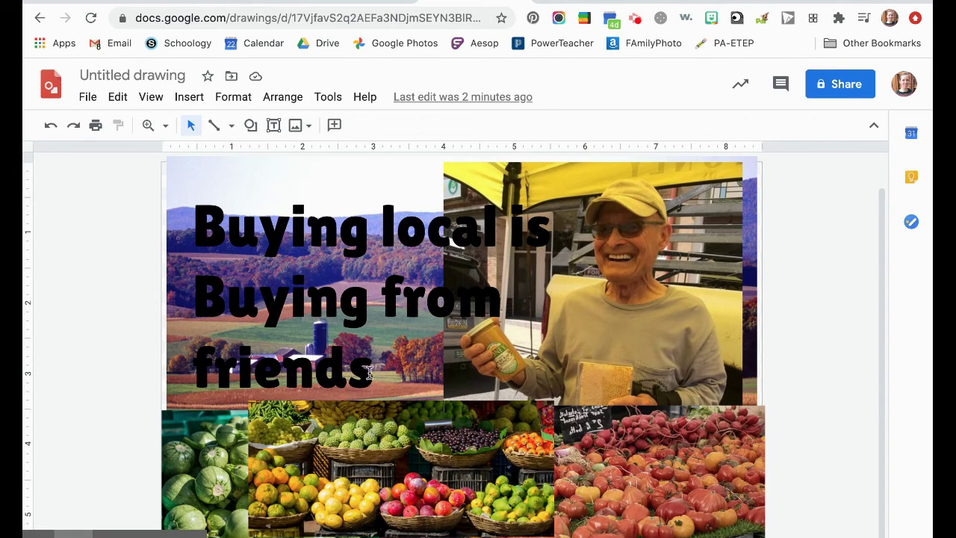
Make the title text white
click(343, 299)
click(652, 125)
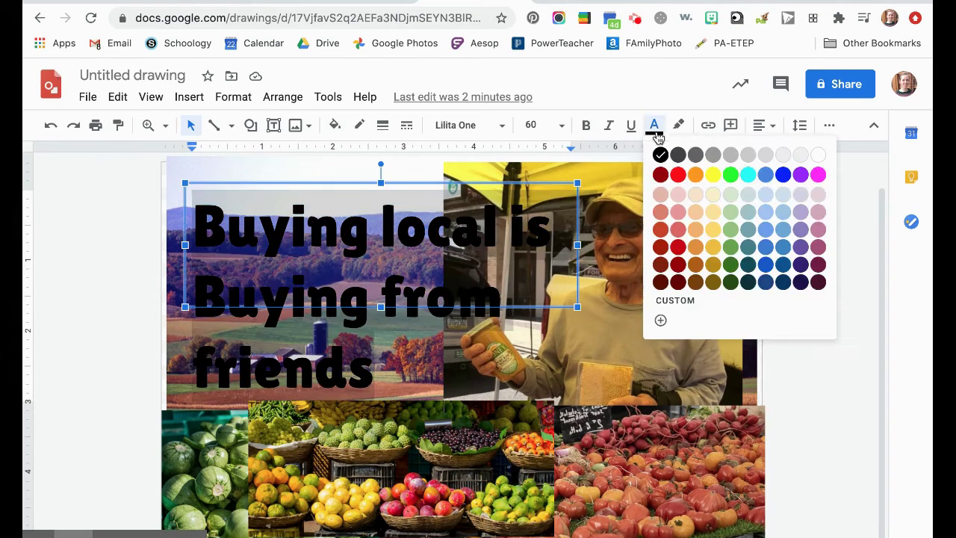
click(840, 153)
click(855, 252)
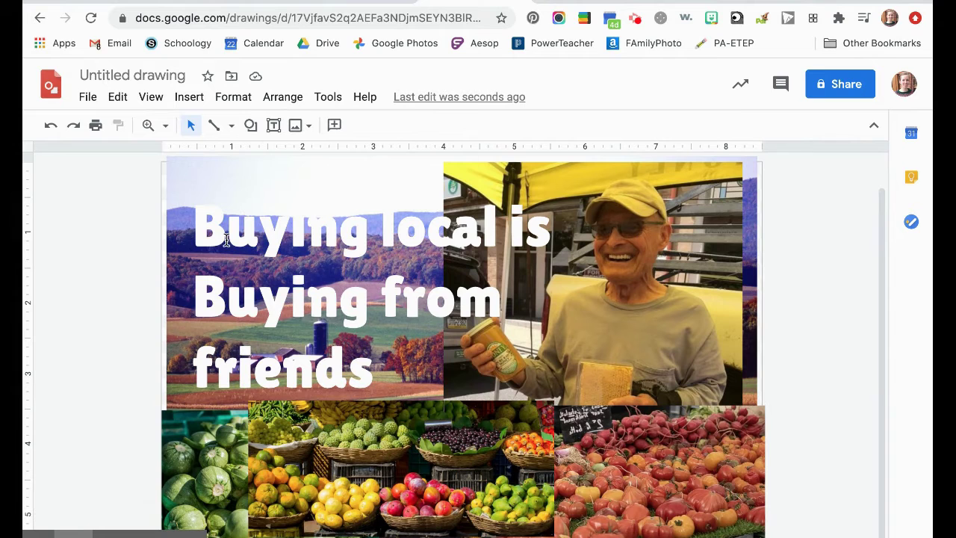
Recolor the collage photos to Grayscale in Format options
click(174, 321)
click(95, 199)
click(604, 286)
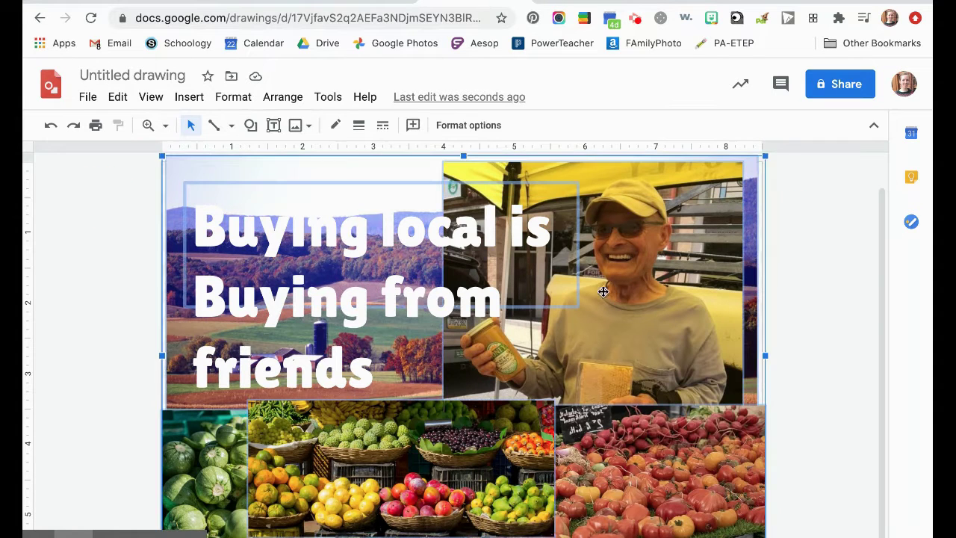
click(486, 125)
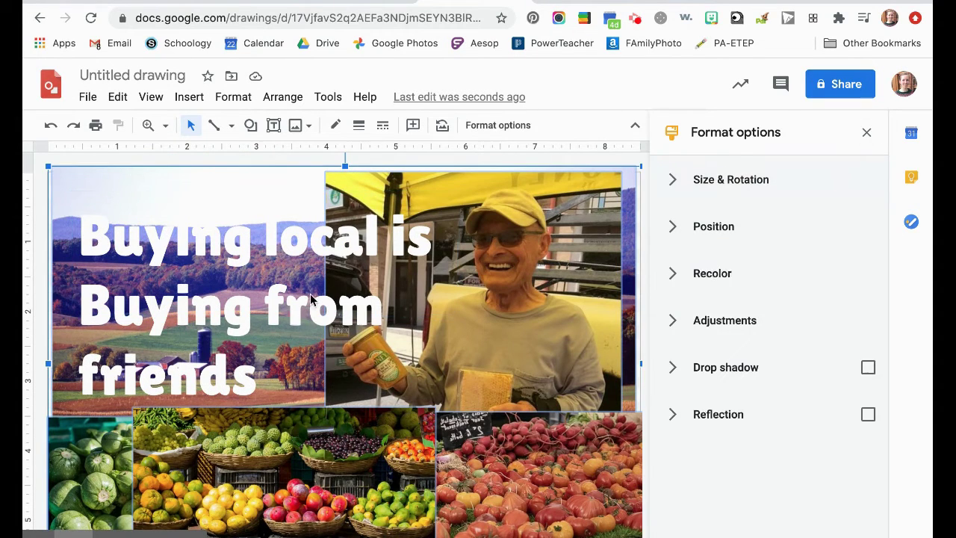
click(731, 288)
click(727, 366)
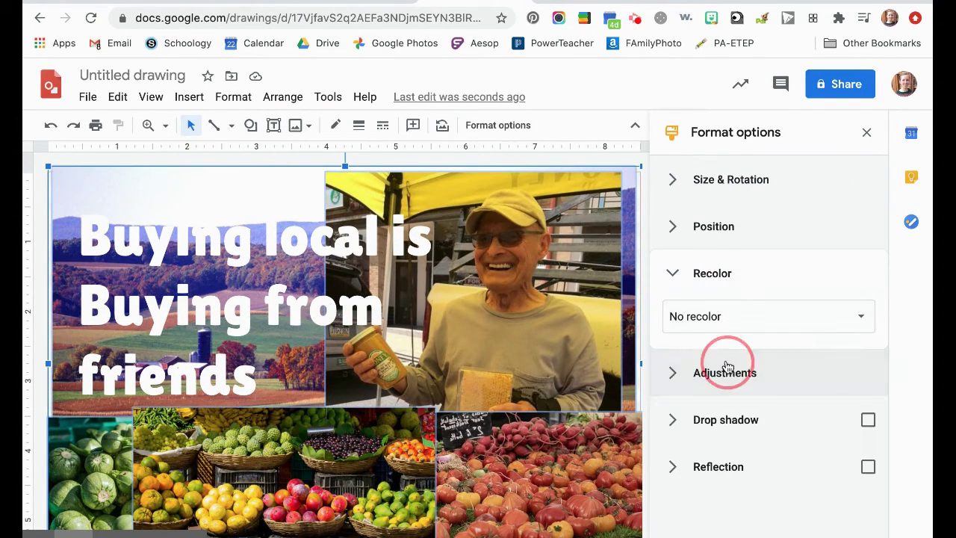
click(725, 320)
scroll(729, 378, down, 3)
scroll(729, 378, down, 3)
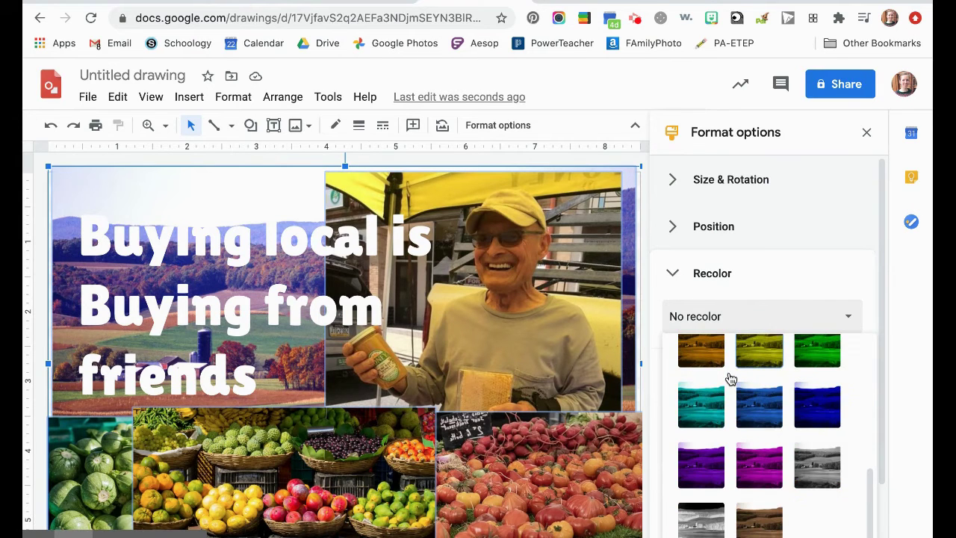
click(825, 471)
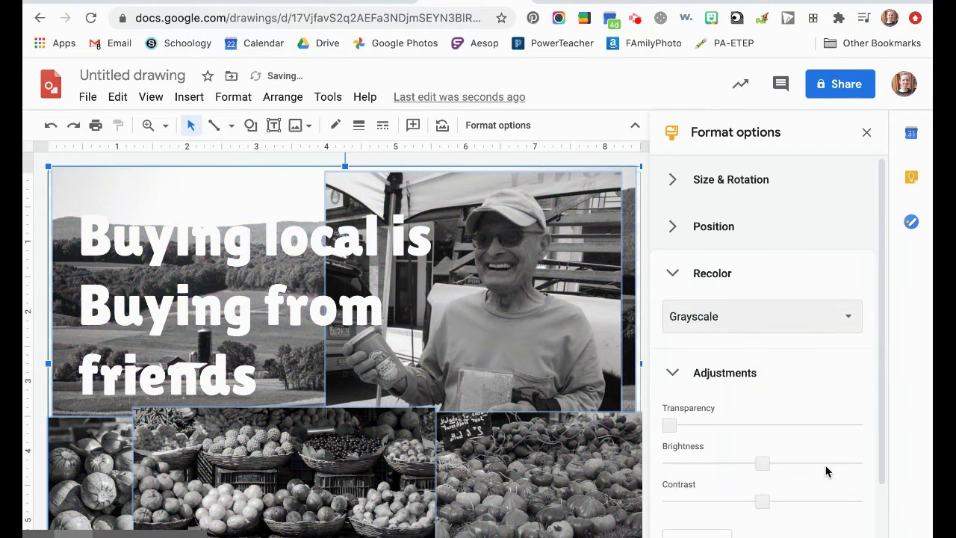
click(866, 132)
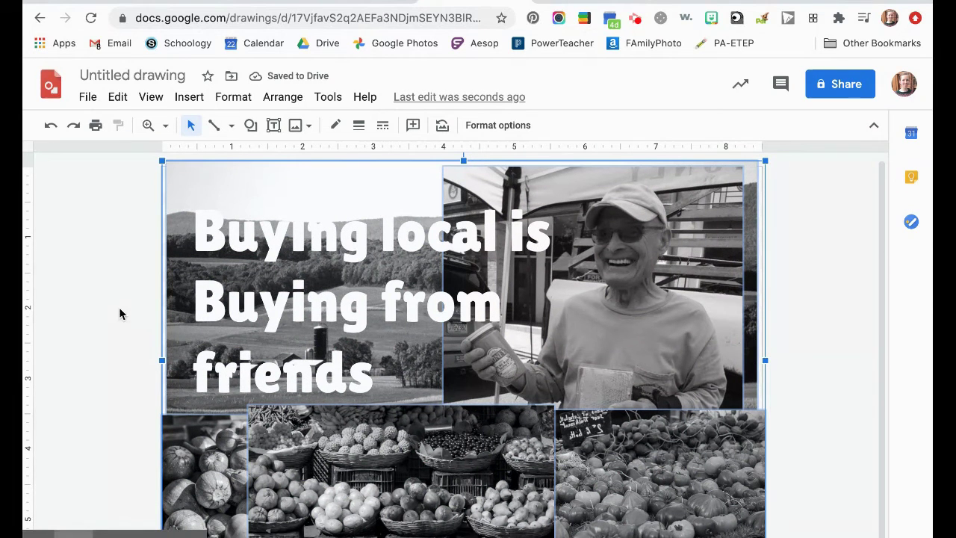
click(224, 301)
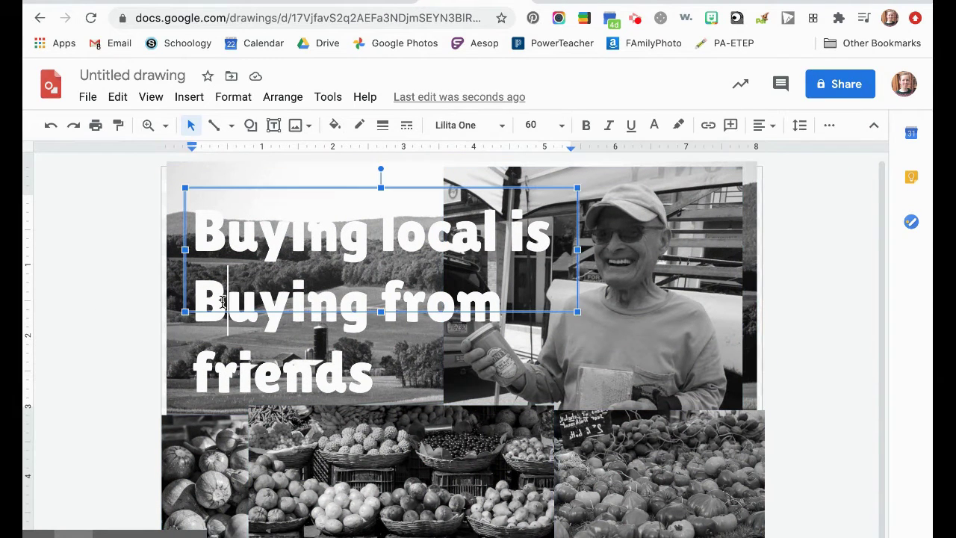
click(75, 330)
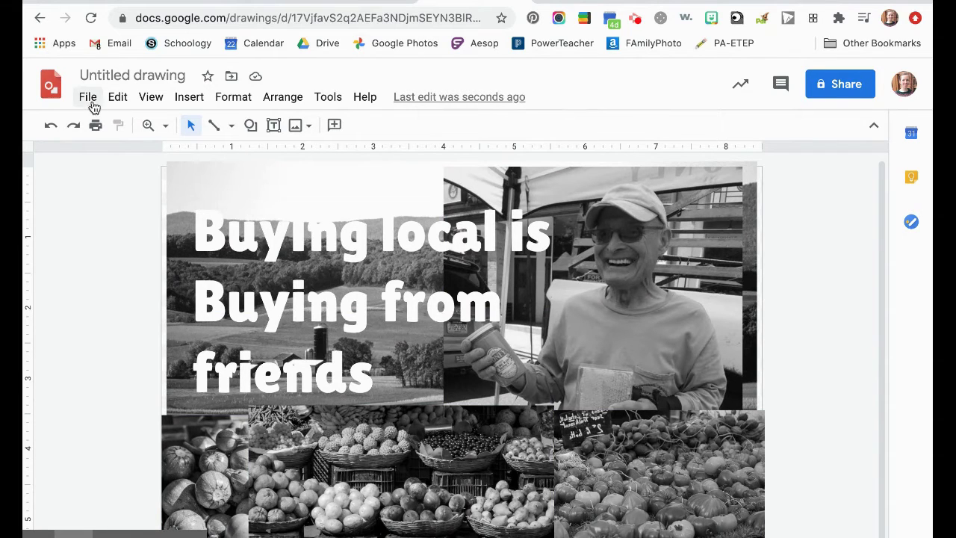
Draw vertical lines at each inch from 1 to 8 and horizontal lines at 1 and 2 inches
click(214, 126)
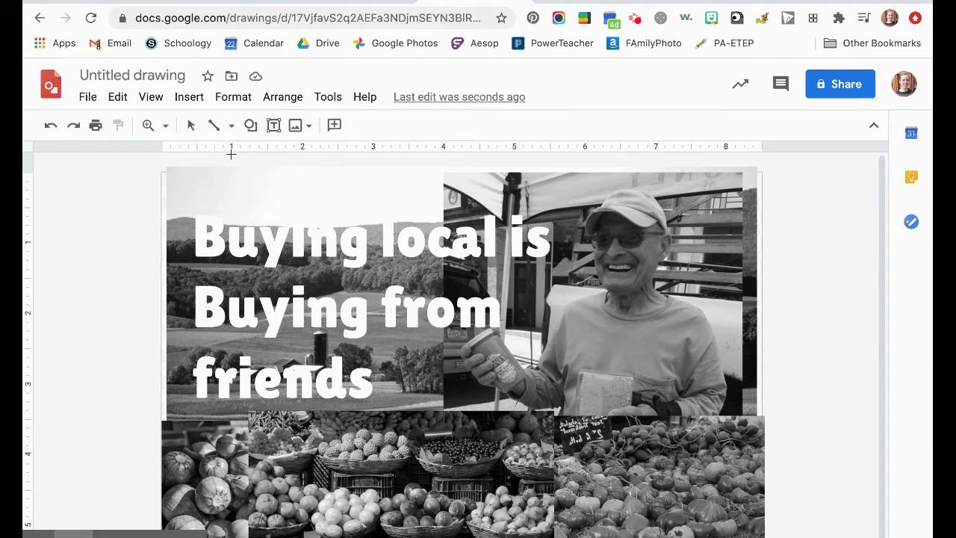
drag(230, 153, 235, 523)
drag(230, 153, 233, 535)
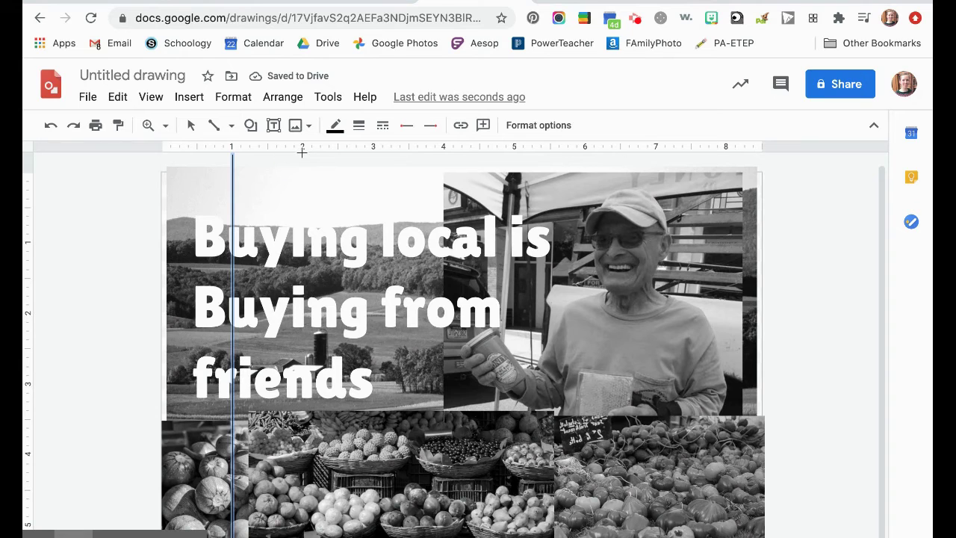
mouse_move(302, 151)
mouse_down()
mouse_move(313, 377)
mouse_move(303, 535)
mouse_up()
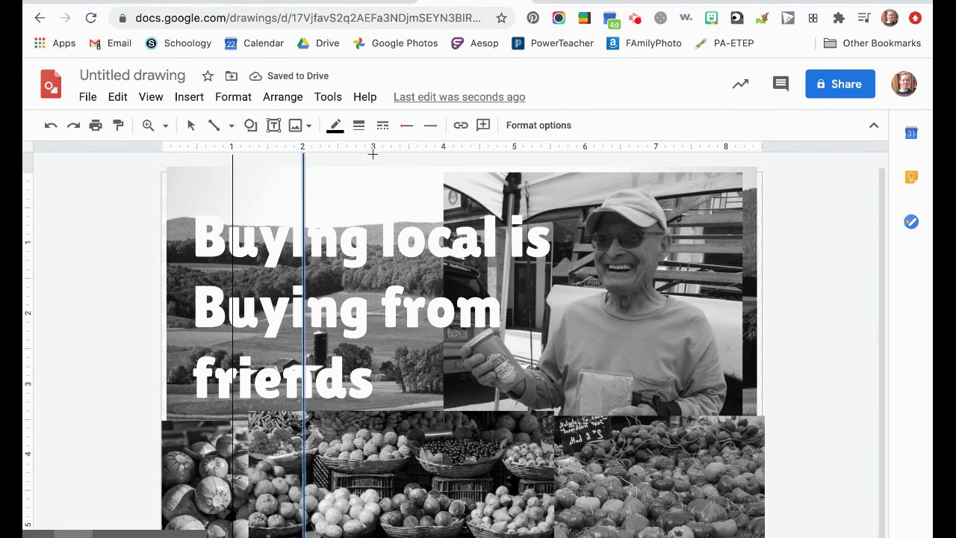
mouse_move(373, 154)
mouse_down()
mouse_move(375, 537)
mouse_move(374, 526)
mouse_up()
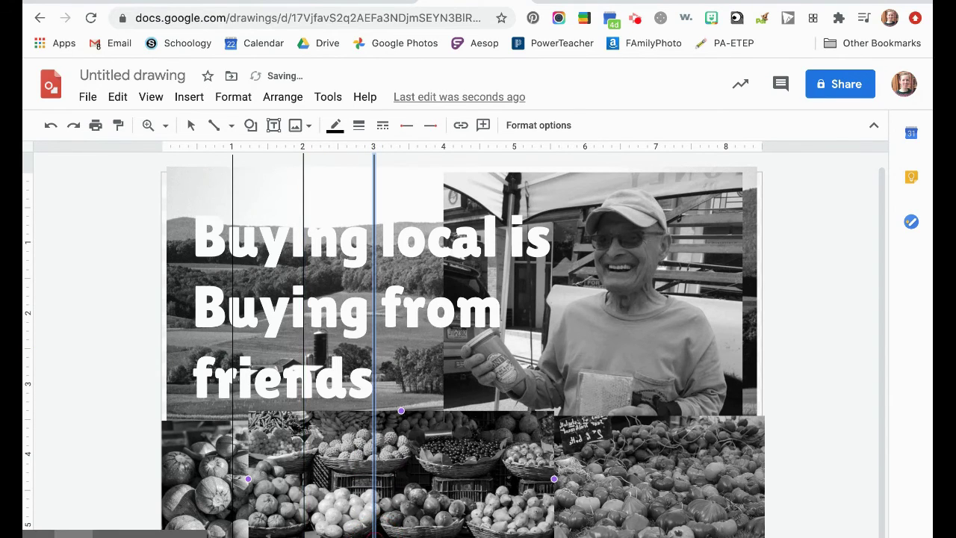
drag(444, 156, 444, 526)
drag(516, 158, 515, 527)
drag(586, 159, 587, 527)
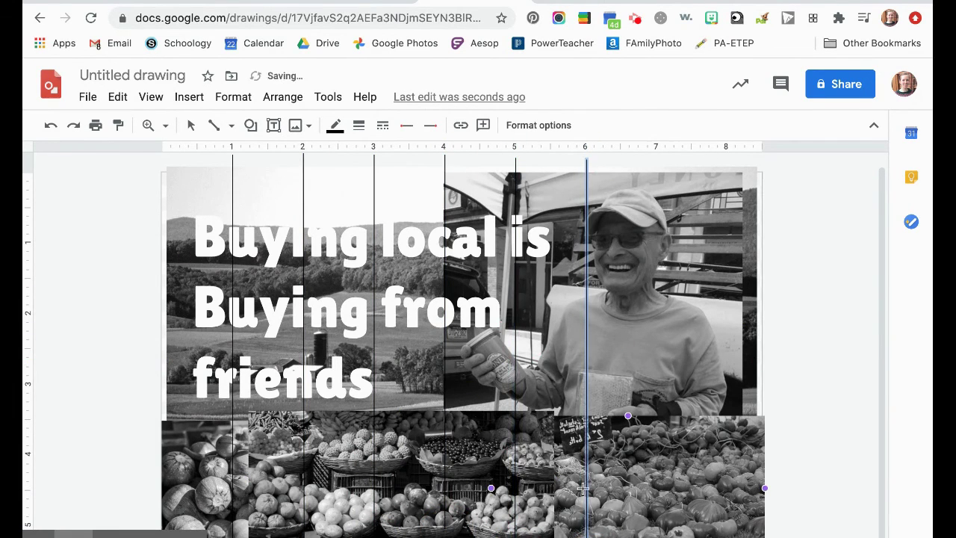
drag(657, 158, 657, 526)
drag(726, 155, 728, 527)
mouse_move(36, 243)
mouse_down()
mouse_move(780, 252)
mouse_move(806, 241)
mouse_up()
drag(30, 314, 801, 314)
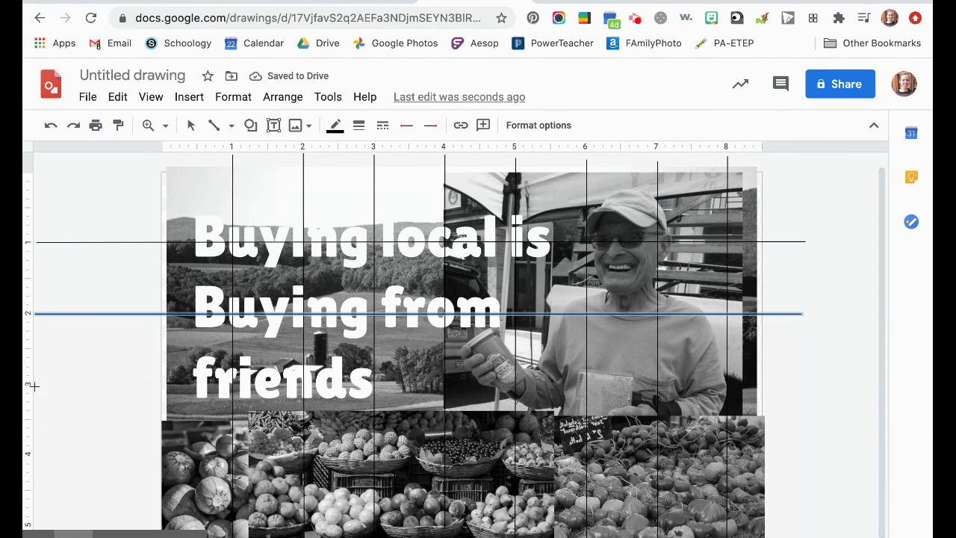